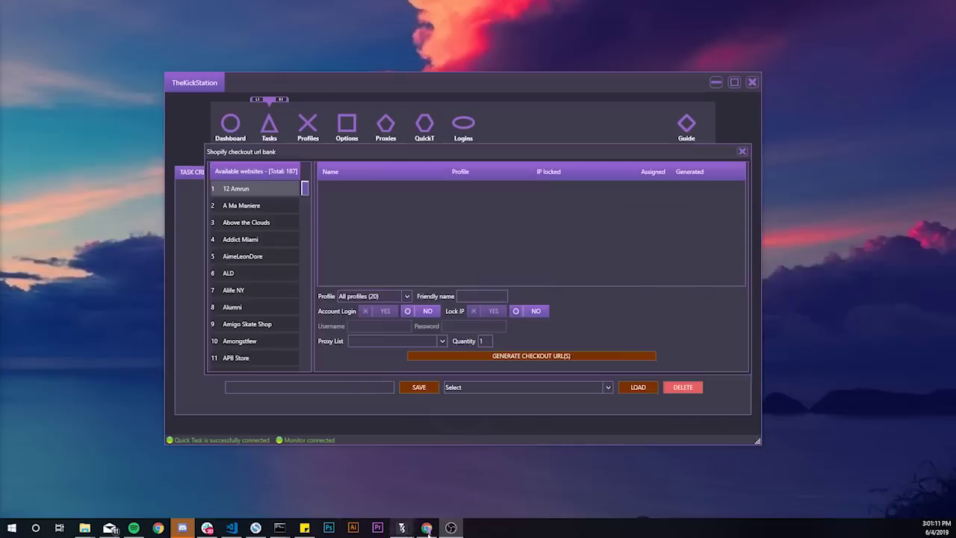
Switch to Chrome to show the TKS_URL_Bank_Guide 'Checkout URL Bank' document.
{"action": "left_click", "coordinate": [428, 529]}
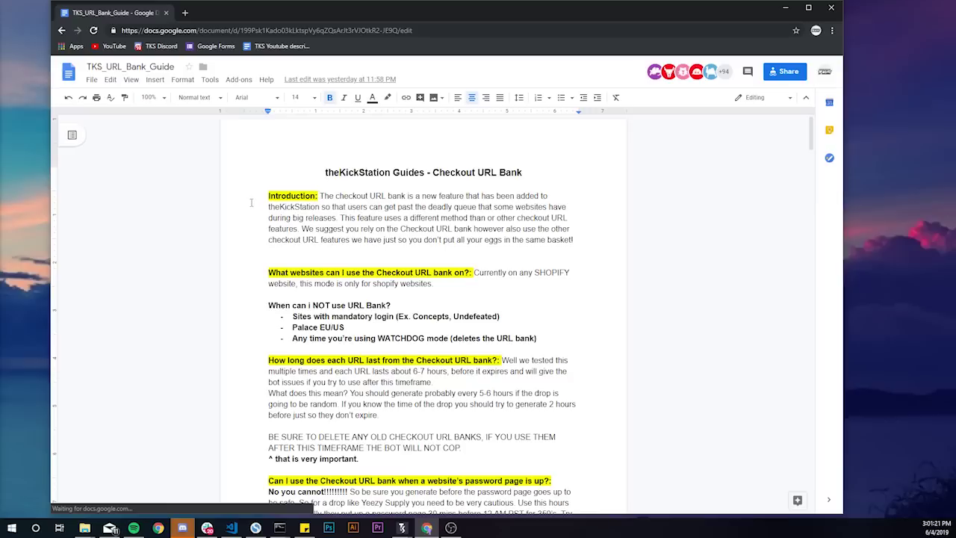
Highlight the Introduction's checkout URL bank recommendation, then minimize the guide.
{"action": "left_click_drag", "start_coordinate": [268, 195], "coordinate": [438, 218]}
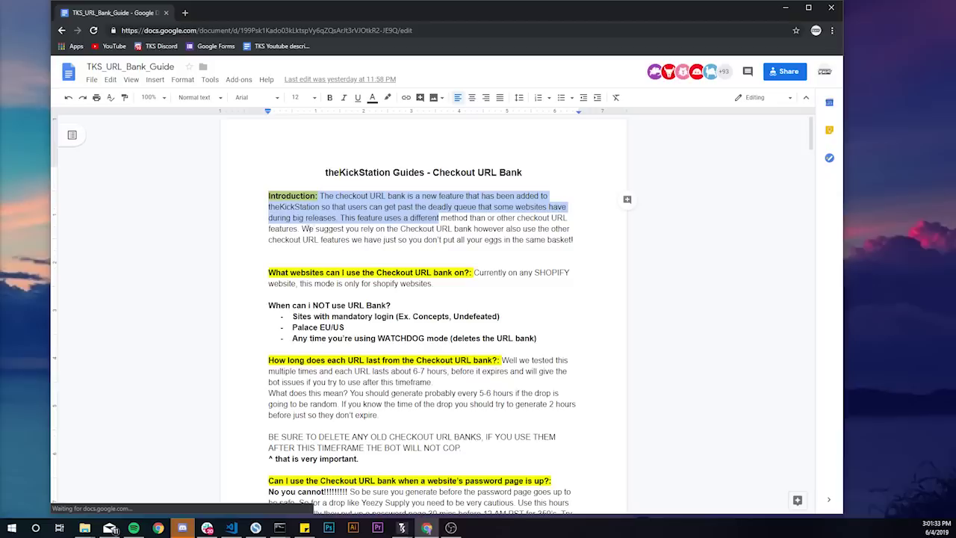
{"action": "left_click_drag", "start_coordinate": [301, 228], "coordinate": [447, 230]}
{"action": "left_click", "coordinate": [420, 234]}
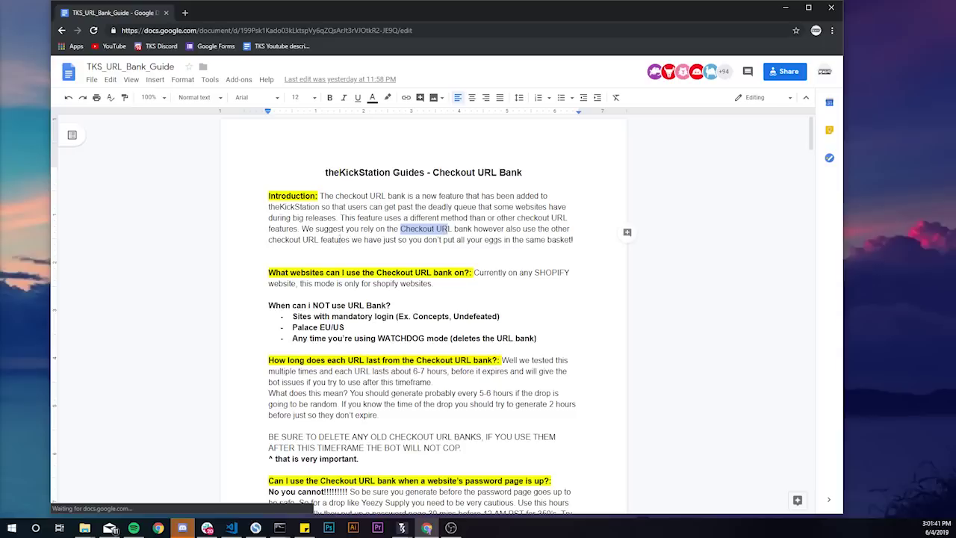
{"action": "left_click_drag", "start_coordinate": [302, 229], "coordinate": [577, 240]}
{"action": "key", "text": "ctrl+c"}
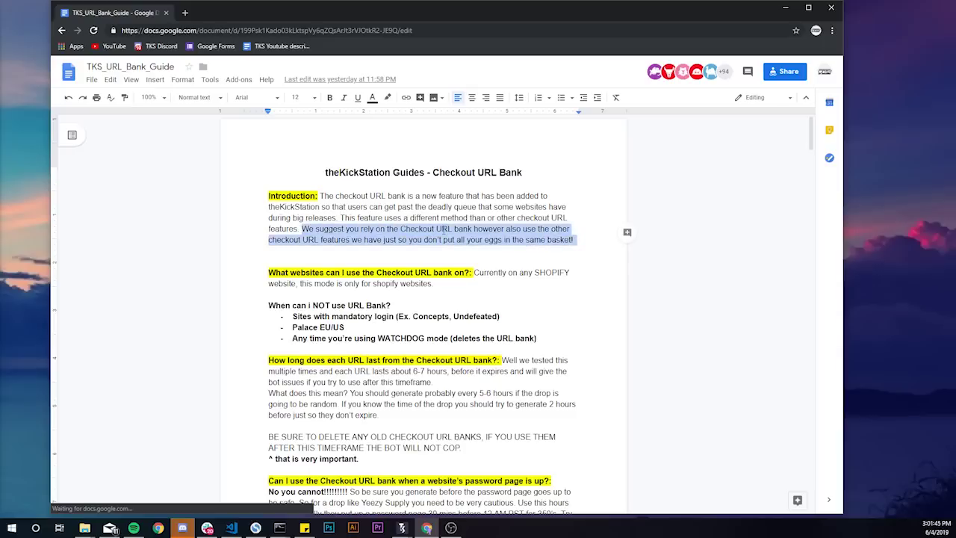
{"action": "left_click", "coordinate": [785, 6]}
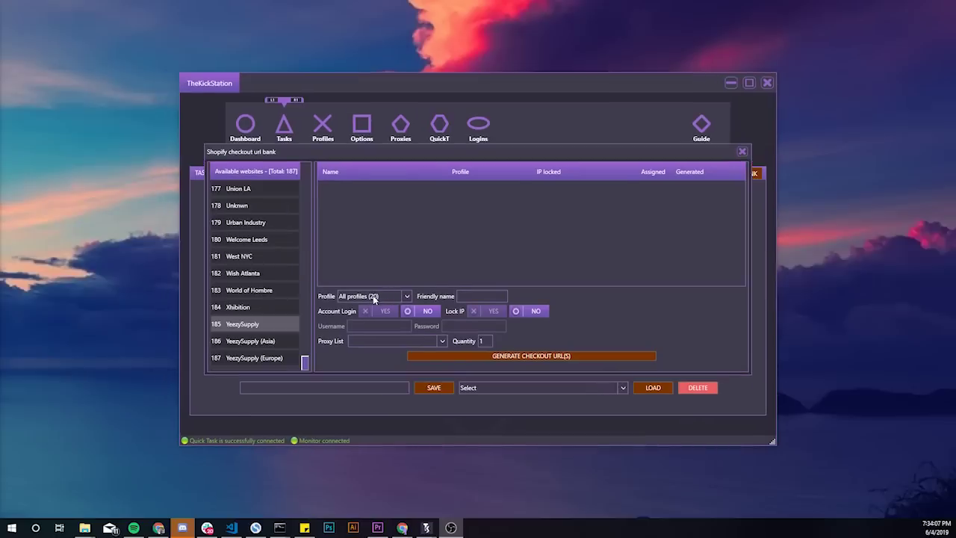
Generate 5 YeezySupply checkout URLs with profile gram CC, friendly name CC, proxy list ALL.
{"action": "left_click", "coordinate": [371, 299]}
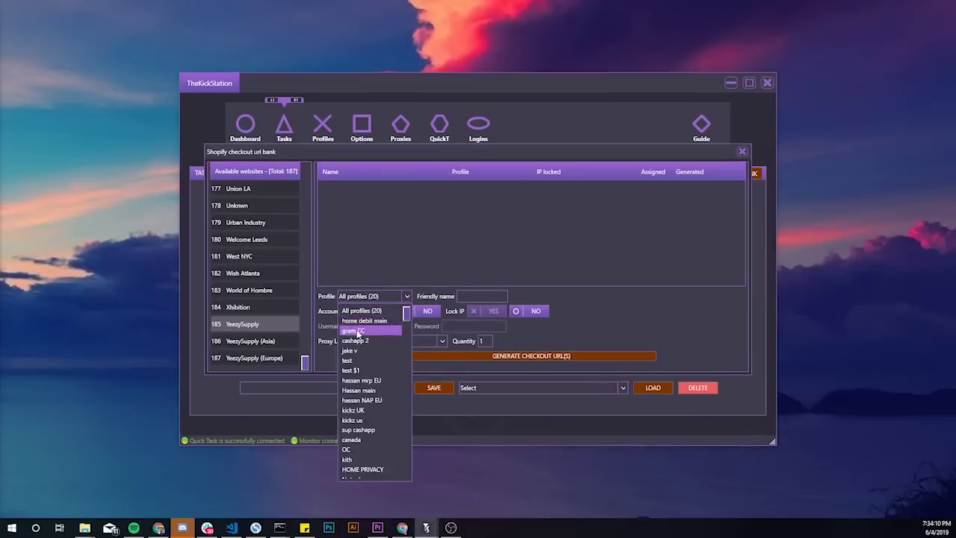
{"action": "left_click", "coordinate": [357, 331]}
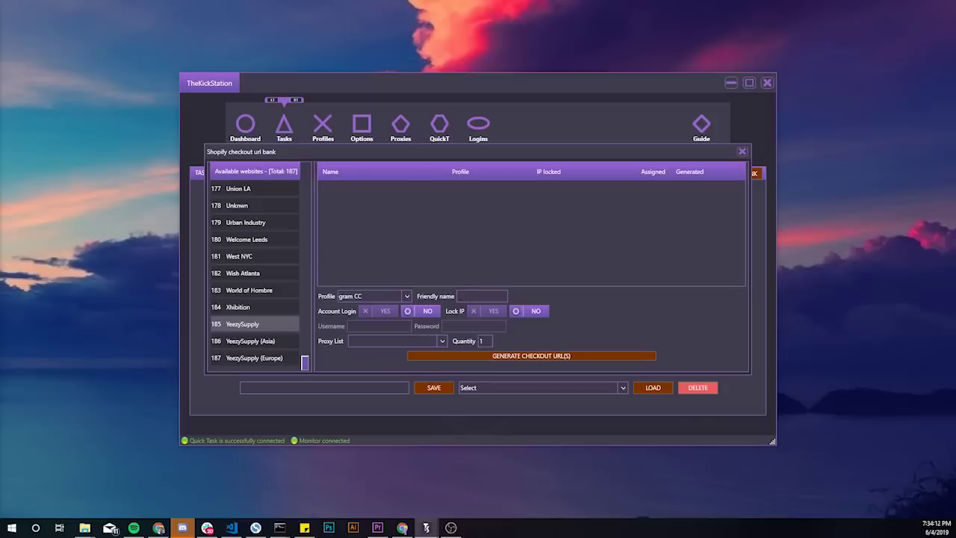
{"action": "type", "text": "CC"}
{"action": "left_click", "coordinate": [363, 344]}
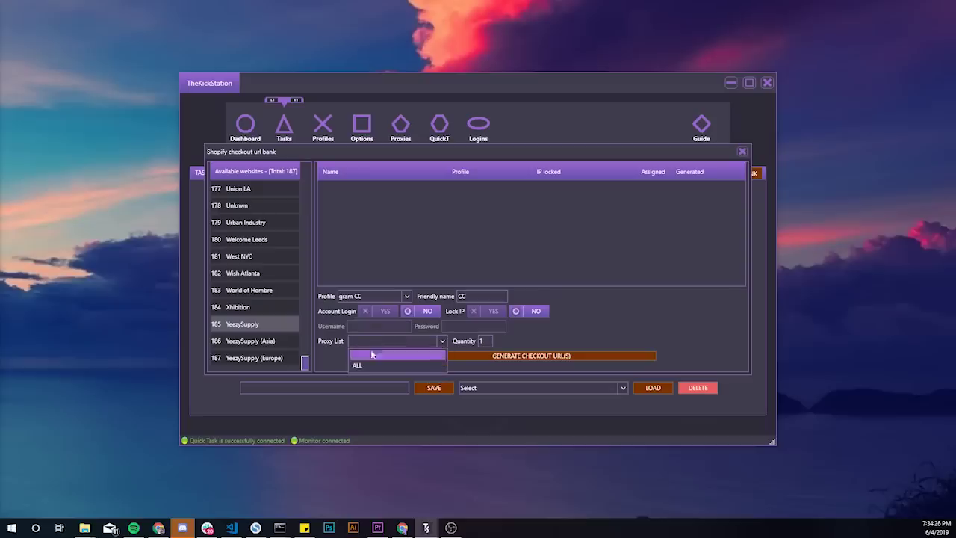
{"action": "left_click", "coordinate": [374, 361]}
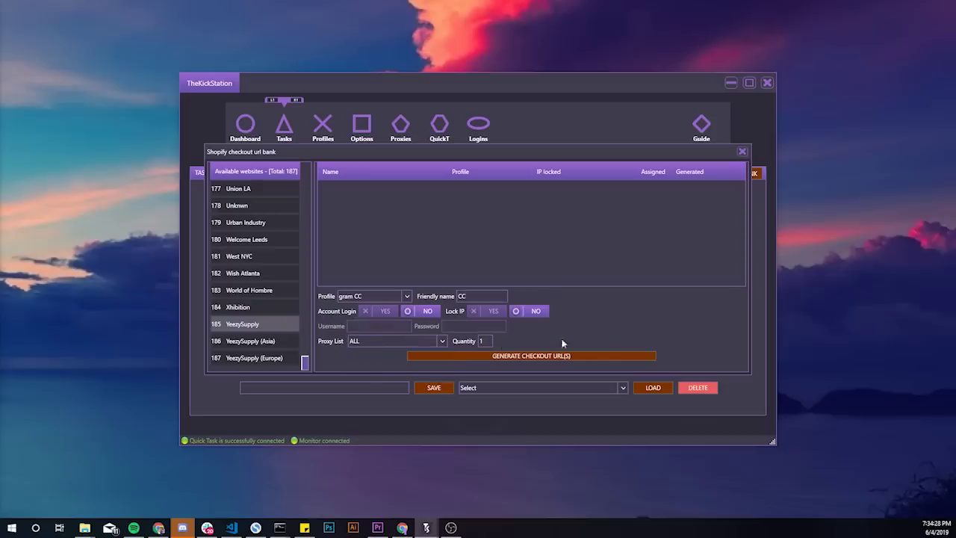
{"action": "type", "text": "5"}
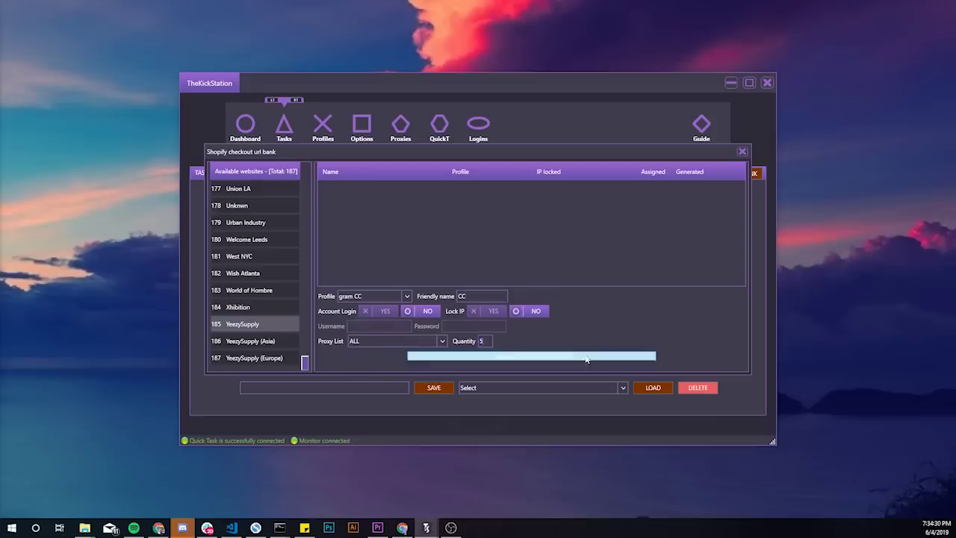
{"action": "left_click", "coordinate": [535, 359]}
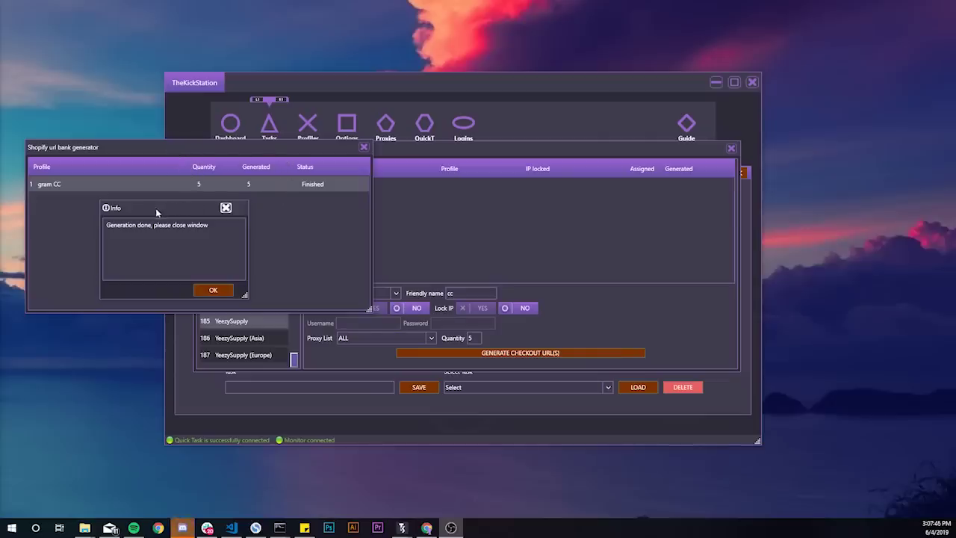
Dismiss the generation-done message and close the Shopify URL bank generator.
{"action": "left_click_drag", "start_coordinate": [156, 209], "coordinate": [174, 207]}
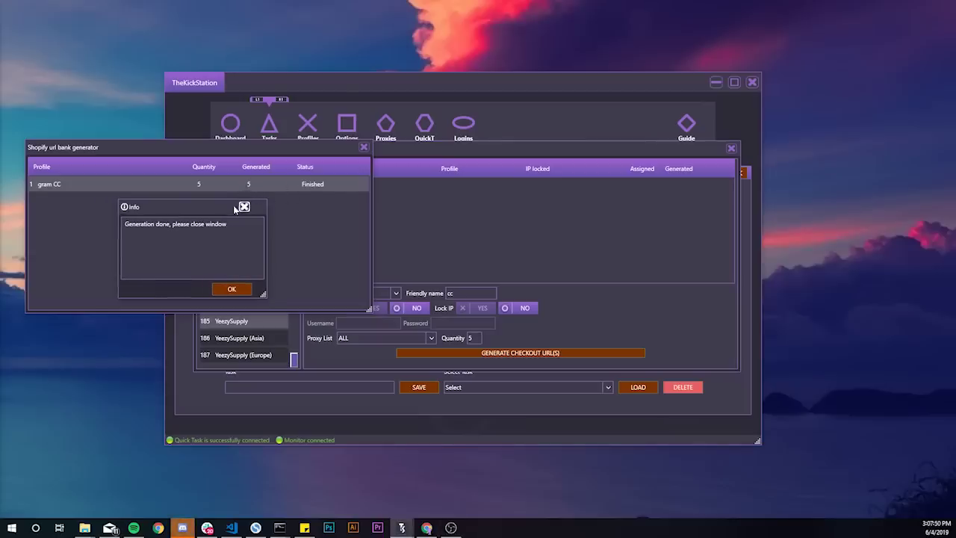
{"action": "left_click_drag", "start_coordinate": [156, 212], "coordinate": [129, 210]}
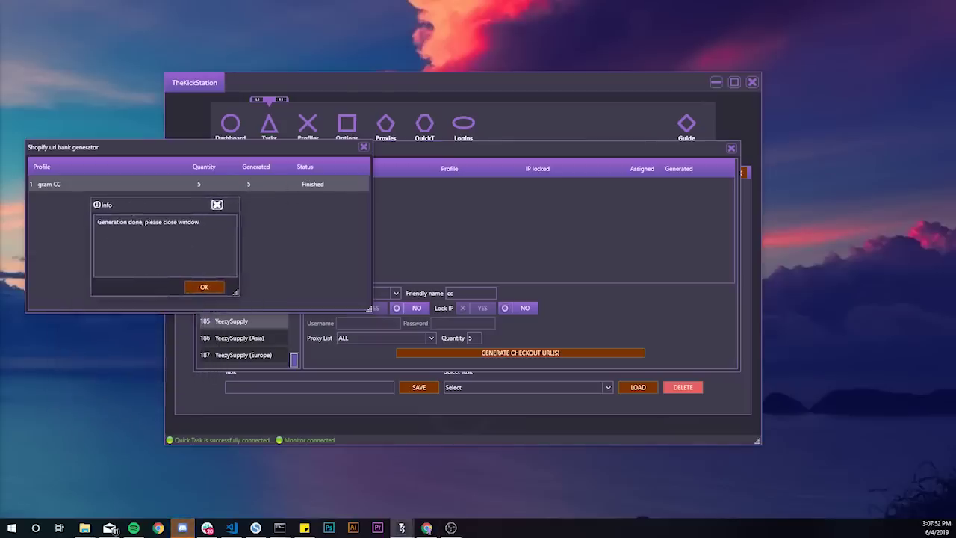
{"action": "left_click", "coordinate": [203, 292]}
{"action": "left_click", "coordinate": [363, 147]}
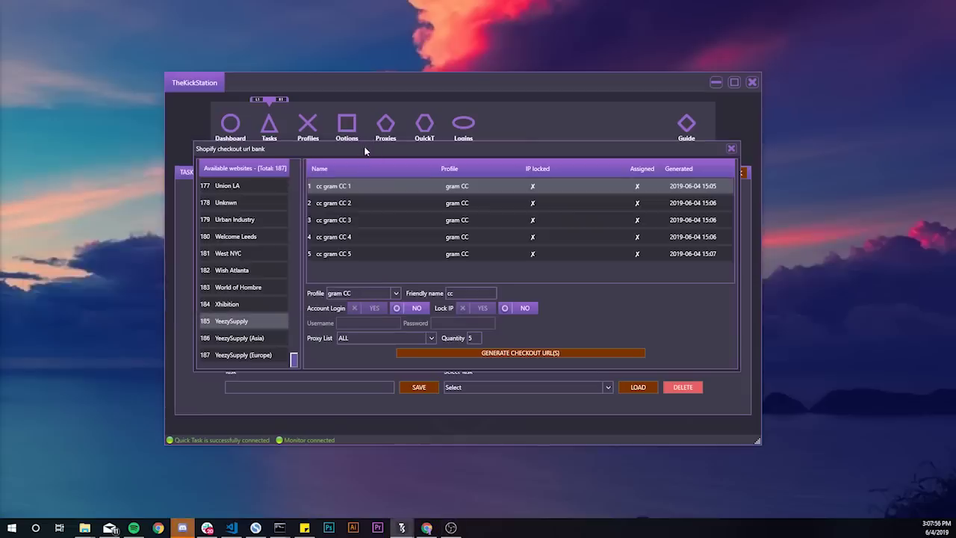
Select the five generated checkout URLs, cc gram CC 1–5, in the bank.
{"action": "left_click", "coordinate": [381, 254]}
{"action": "left_click", "coordinate": [367, 195]}
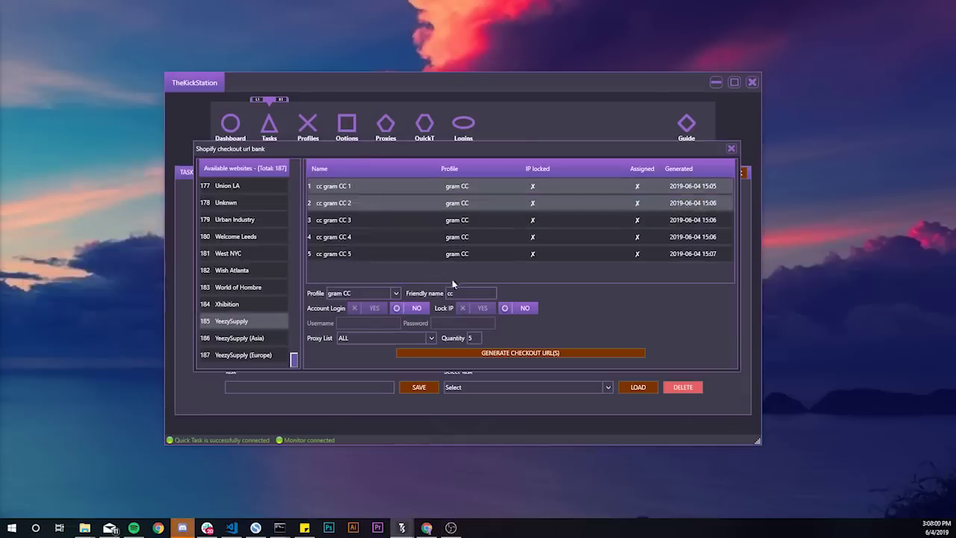
{"action": "left_click", "coordinate": [356, 236]}
{"action": "left_click_drag", "start_coordinate": [356, 236], "coordinate": [363, 187]}
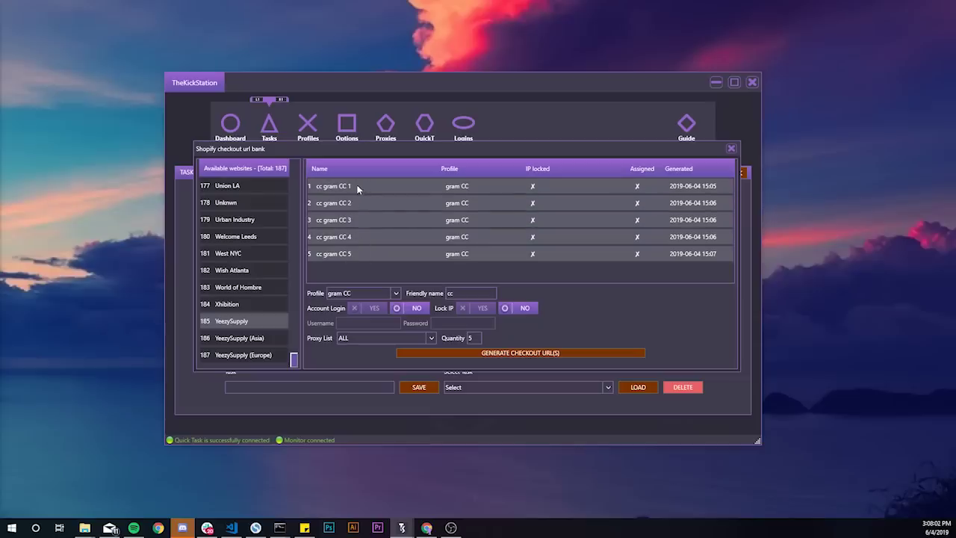
{"action": "left_click", "coordinate": [358, 260]}
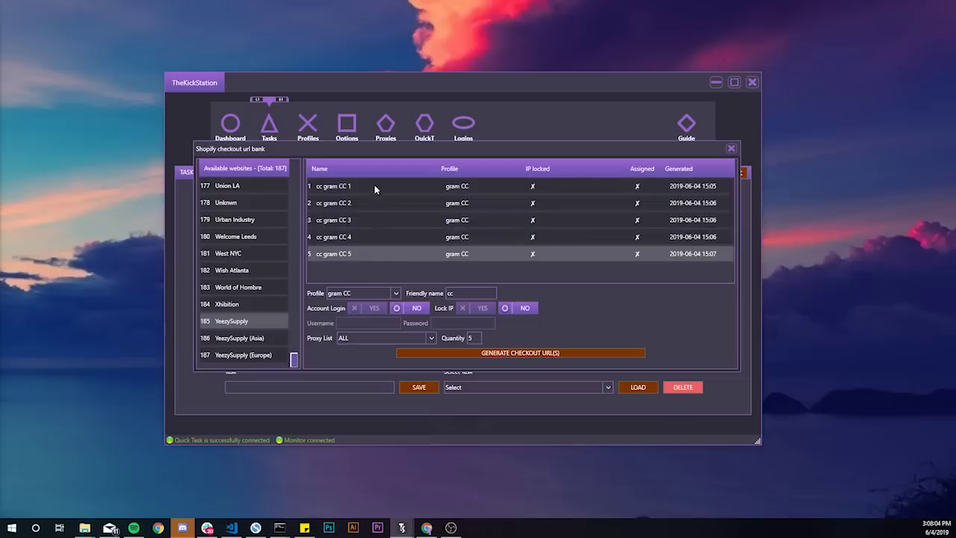
{"action": "left_click_drag", "start_coordinate": [374, 185], "coordinate": [374, 251]}
{"action": "left_click", "coordinate": [547, 192]}
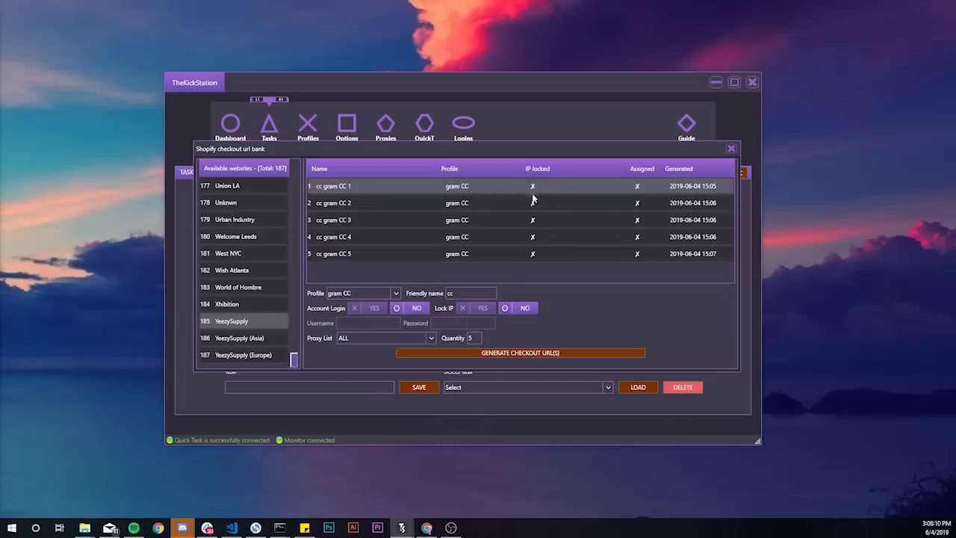
{"action": "left_click_drag", "start_coordinate": [549, 188], "coordinate": [626, 255]}
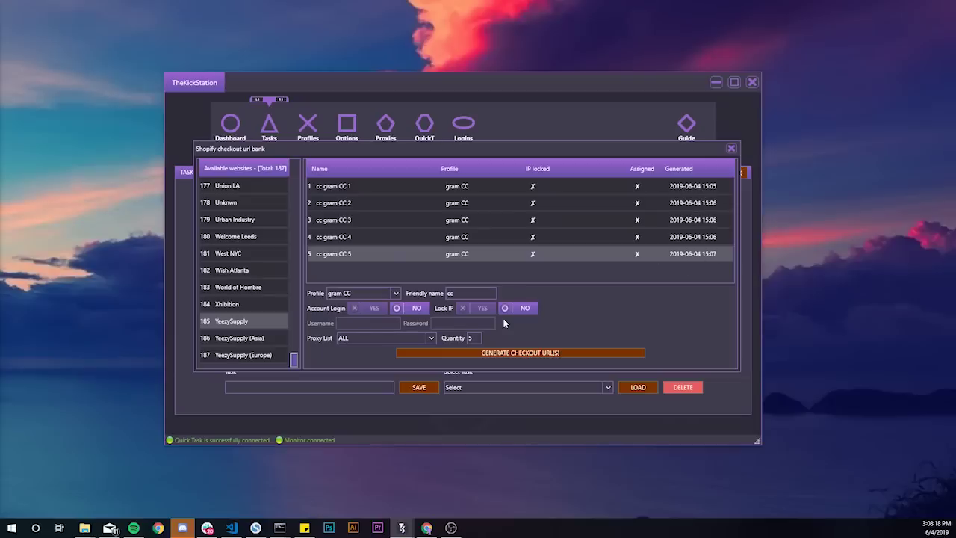
Start a YeezySupply keyword task searching for +350.
{"action": "left_click", "coordinate": [731, 148]}
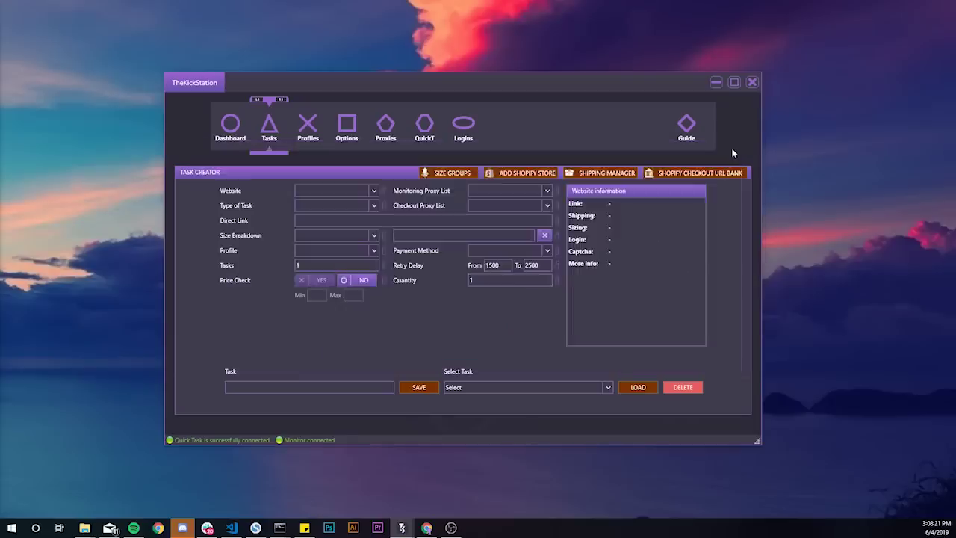
{"action": "left_click", "coordinate": [331, 193]}
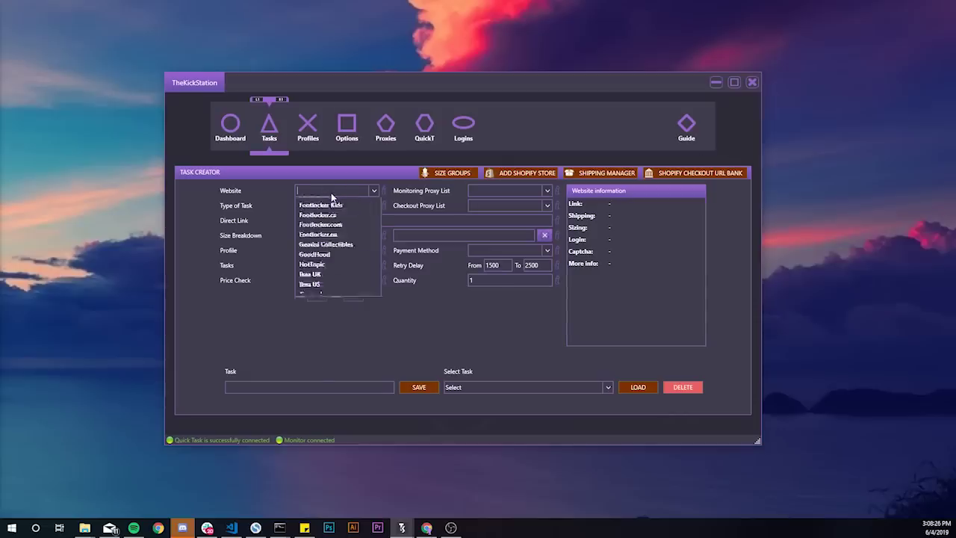
{"action": "type", "text": "yee"}
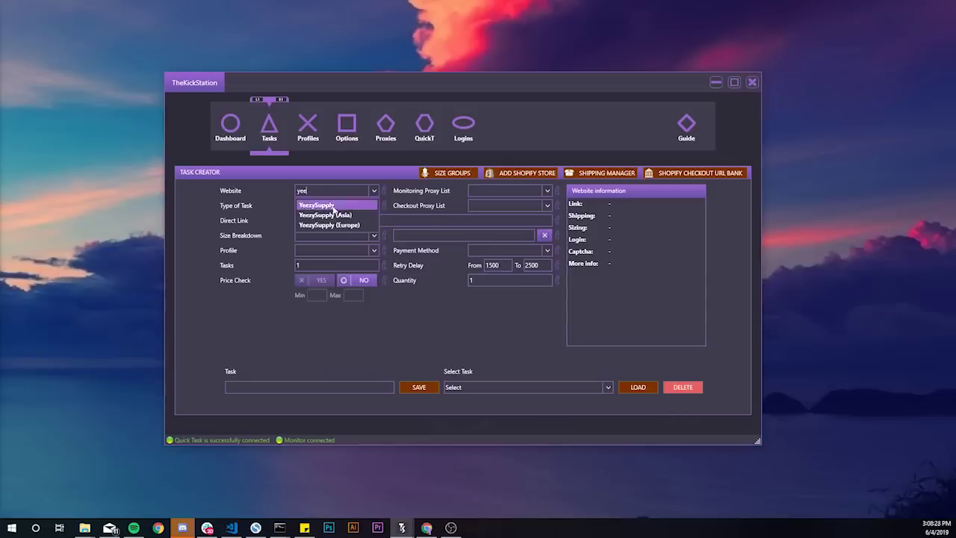
{"action": "left_click", "coordinate": [330, 207]}
{"action": "left_click", "coordinate": [326, 208]}
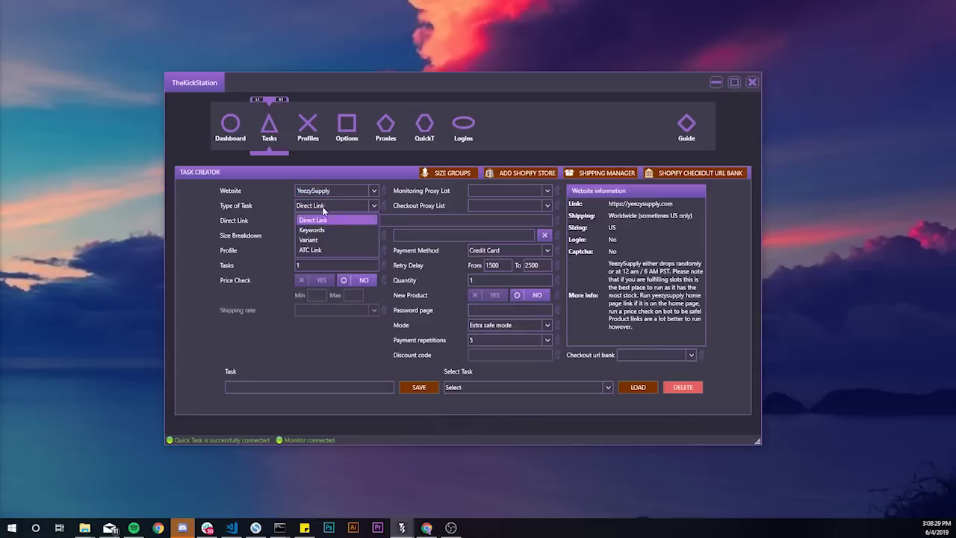
{"action": "left_click", "coordinate": [316, 225]}
{"action": "left_click", "coordinate": [318, 221]}
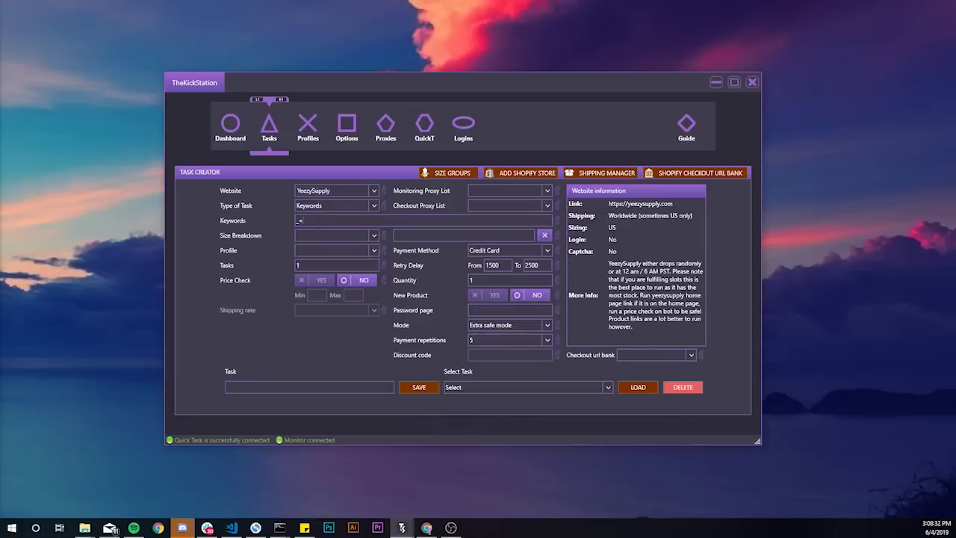
{"action": "type", "text": "+350"}
Set proxies ALL, size Any Available, 15 payment repetitions, and URL bank cc gram CC 1.
{"action": "left_click", "coordinate": [484, 192]}
{"action": "left_click", "coordinate": [497, 209]}
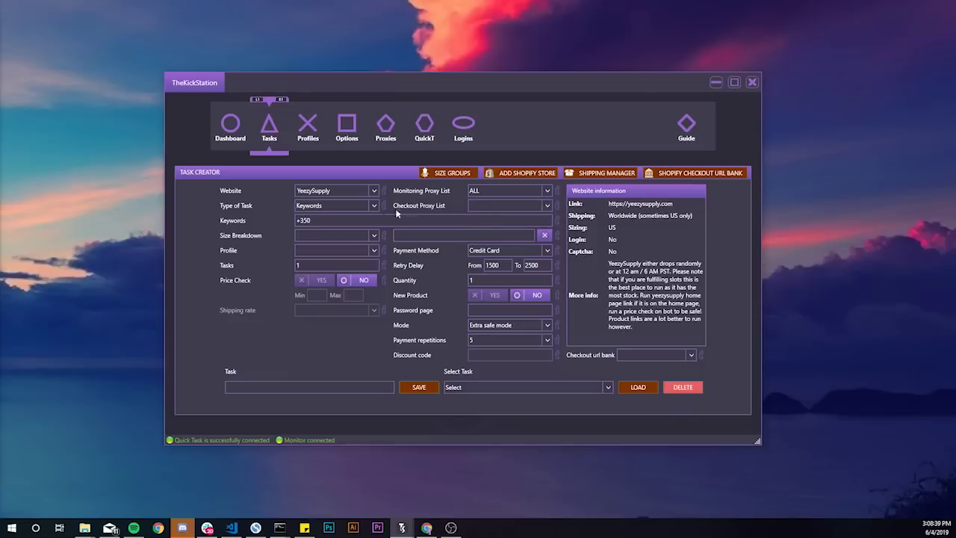
{"action": "left_click", "coordinate": [333, 239]}
{"action": "left_click", "coordinate": [315, 252]}
{"action": "left_click", "coordinate": [501, 336]}
{"action": "left_click", "coordinate": [482, 494]}
{"action": "left_click", "coordinate": [638, 356]}
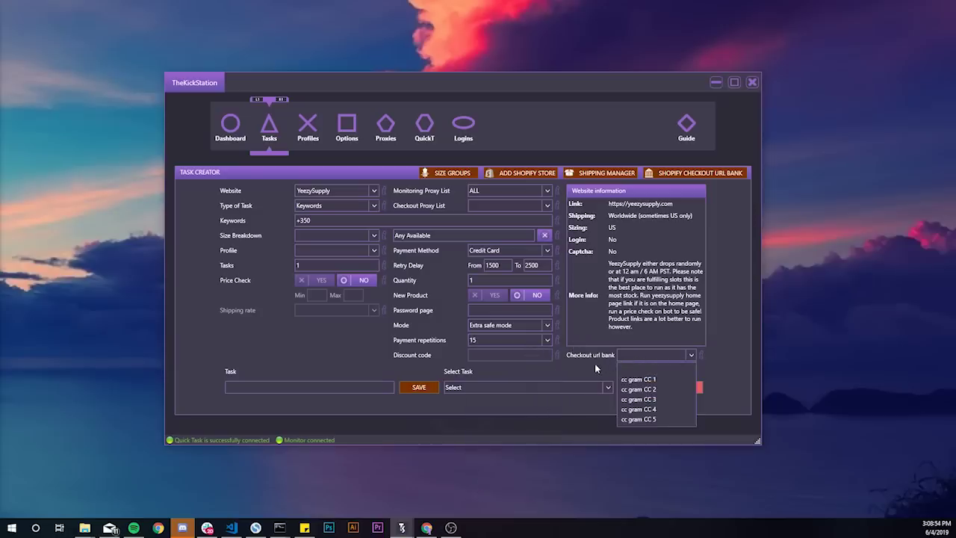
{"action": "left_click", "coordinate": [647, 380]}
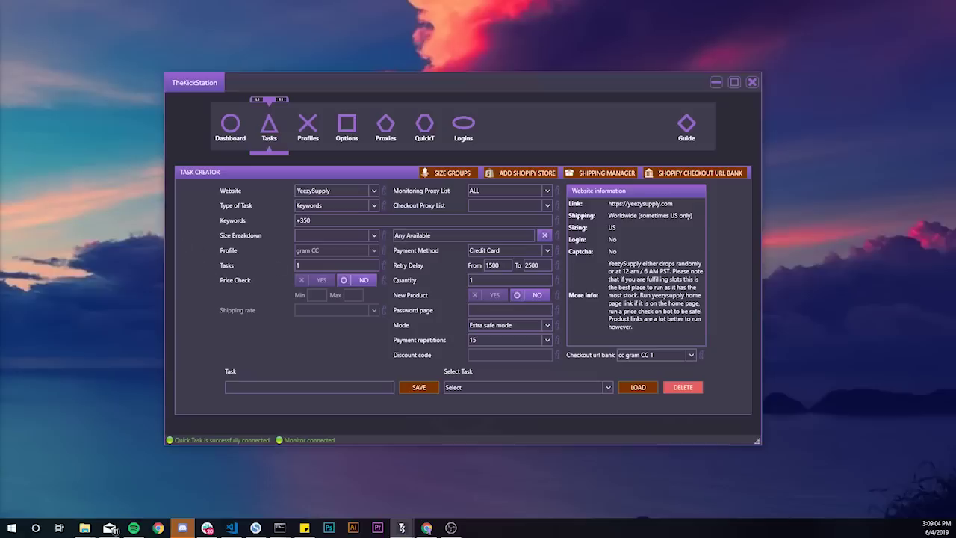
Enable price checking 219–221, name the tasks ys, and save ten tasks.
{"action": "left_click", "coordinate": [318, 283]}
{"action": "left_click", "coordinate": [313, 295]}
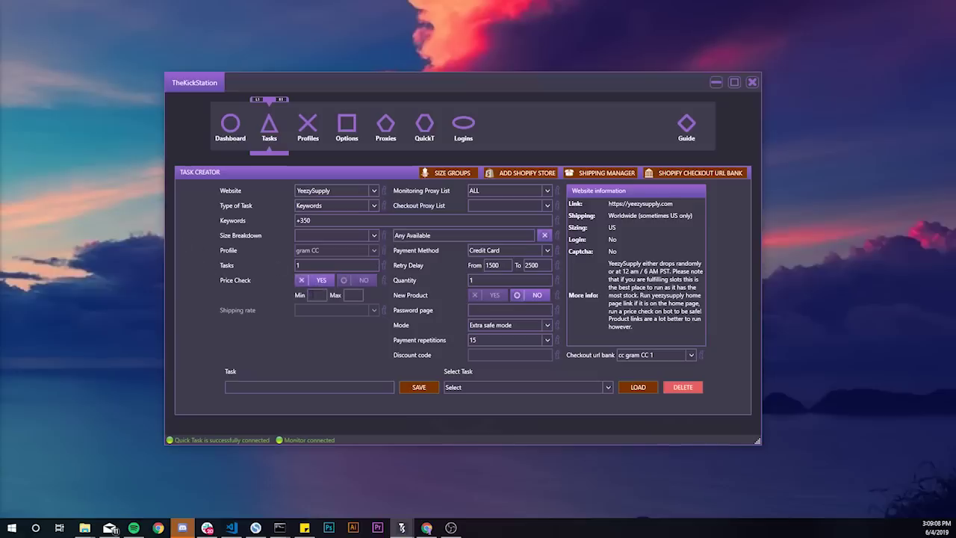
{"action": "type", "text": "219"}
{"action": "key", "text": "Tab"}
{"action": "type", "text": "221"}
{"action": "type", "text": "0"}
{"action": "left_click", "coordinate": [227, 387]}
{"action": "type", "text": "y"}
{"action": "left_click", "coordinate": [414, 388]}
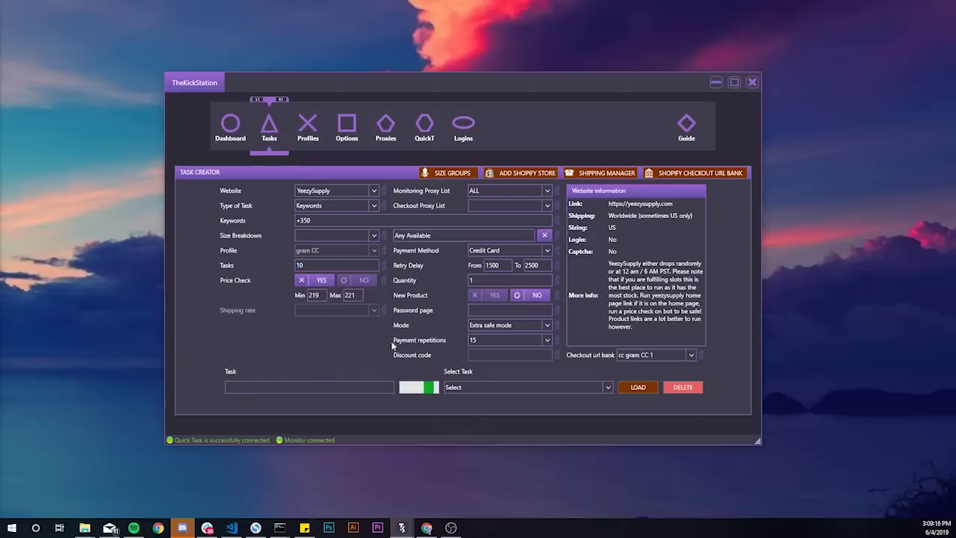
{"action": "left_click", "coordinate": [231, 125]}
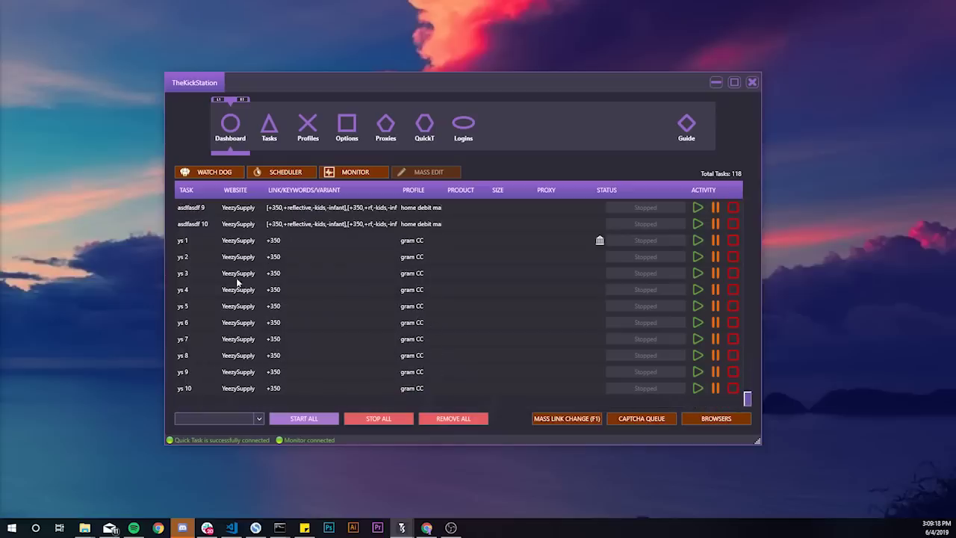
Review the YeezySupply URLs in the Shopify Checkout URL Bank, then return to the task list.
{"action": "left_click", "coordinate": [599, 242]}
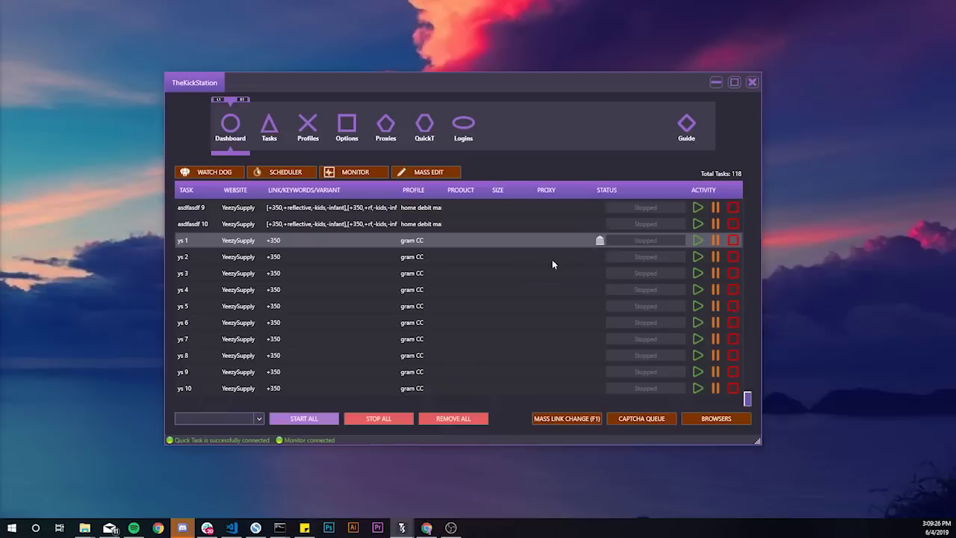
{"action": "left_click", "coordinate": [269, 127]}
{"action": "left_click", "coordinate": [681, 173]}
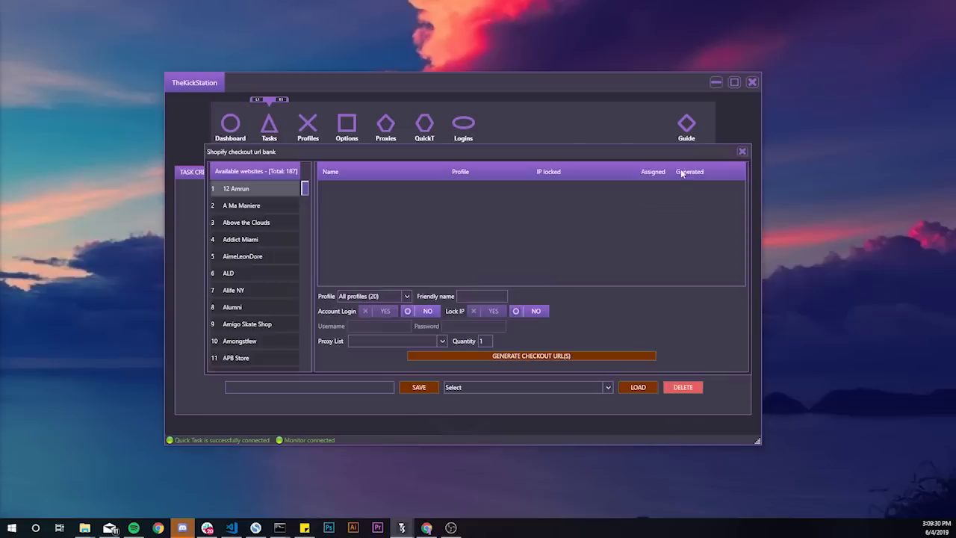
{"action": "scroll", "coordinate": [255, 299], "scroll_direction": "down", "scroll_amount": 10}
{"action": "scroll", "coordinate": [255, 299], "scroll_direction": "down", "scroll_amount": 20}
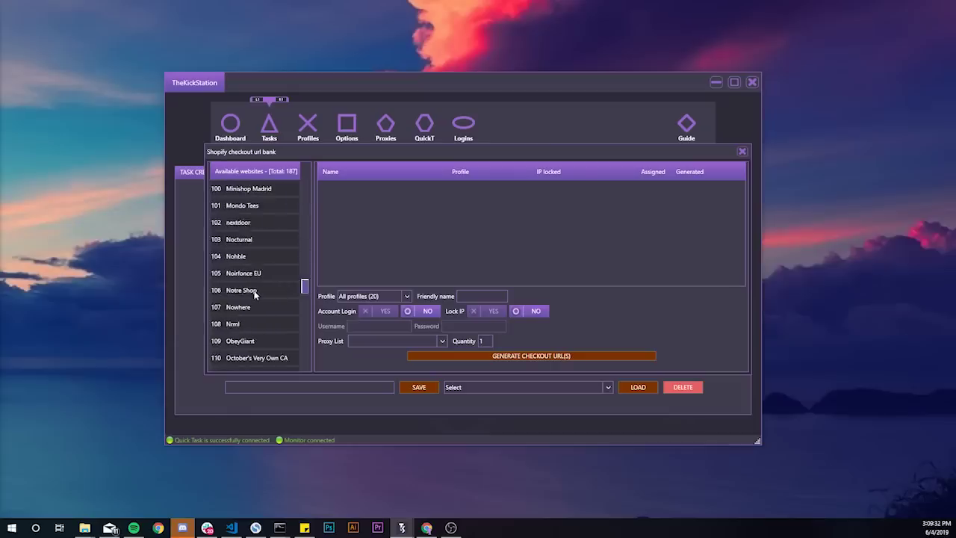
{"action": "left_click", "coordinate": [250, 327]}
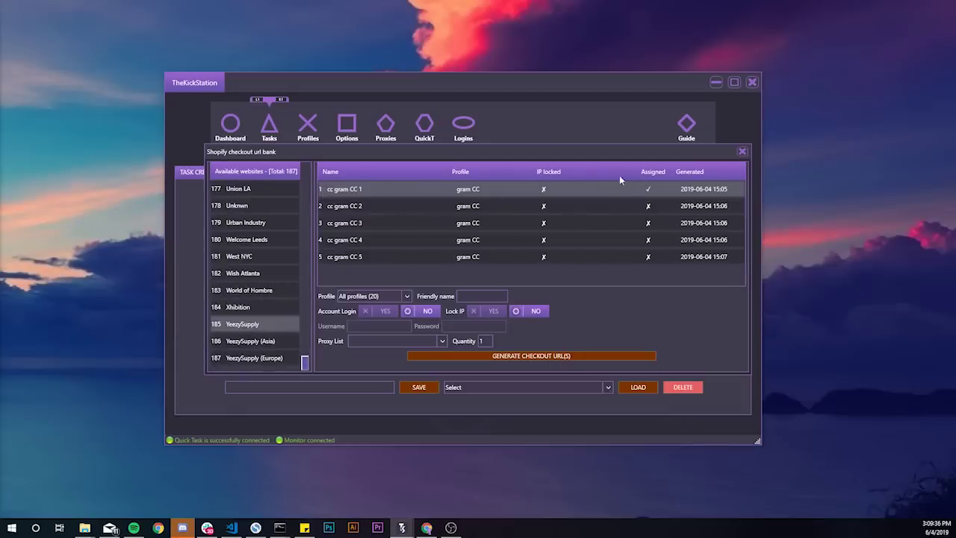
{"action": "left_click", "coordinate": [742, 152]}
{"action": "left_click", "coordinate": [228, 124]}
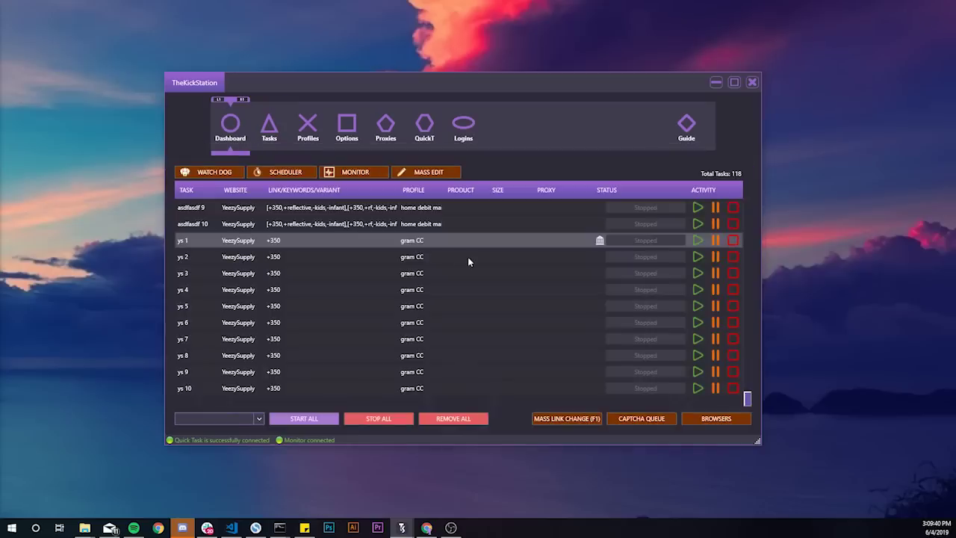
Assign checkout URL banks to tasks ys 2–ys 5 and open ys 2 to verify.
{"action": "left_click_drag", "start_coordinate": [469, 259], "coordinate": [468, 303]}
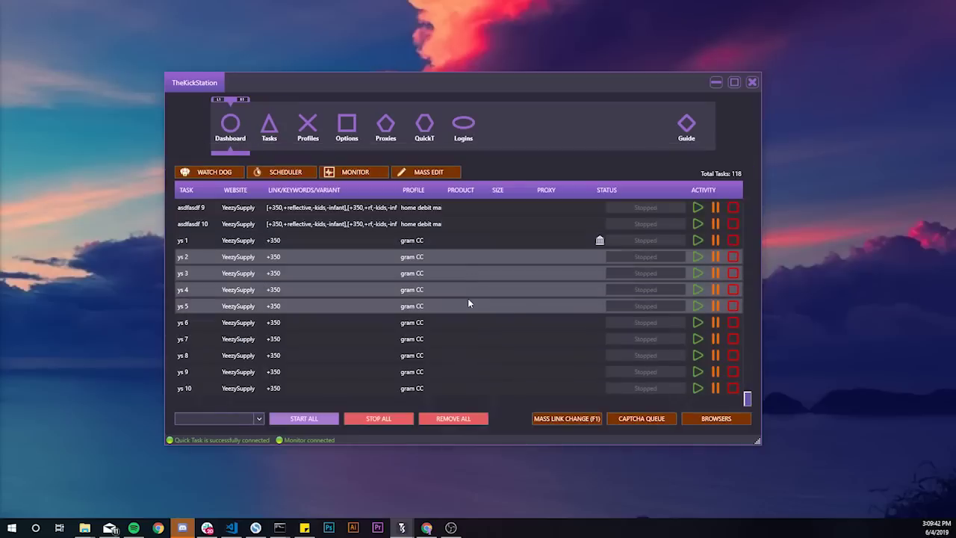
{"action": "right_click", "coordinate": [469, 258]}
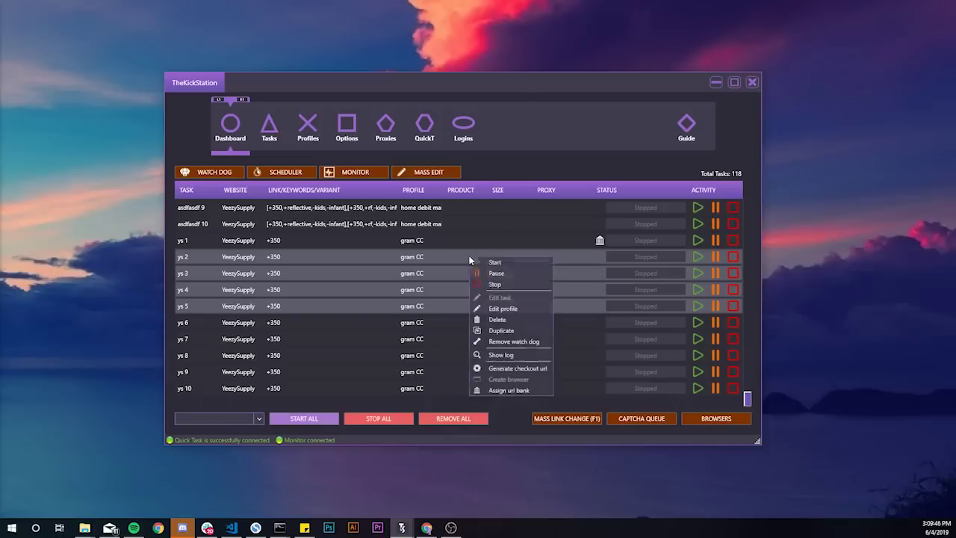
{"action": "left_click", "coordinate": [504, 391]}
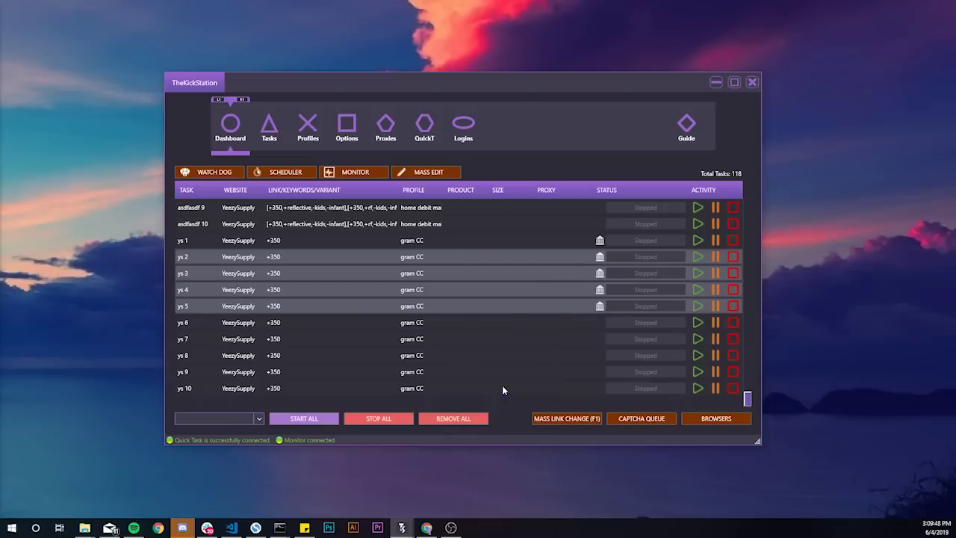
{"action": "right_click", "coordinate": [482, 259]}
{"action": "left_click", "coordinate": [510, 301]}
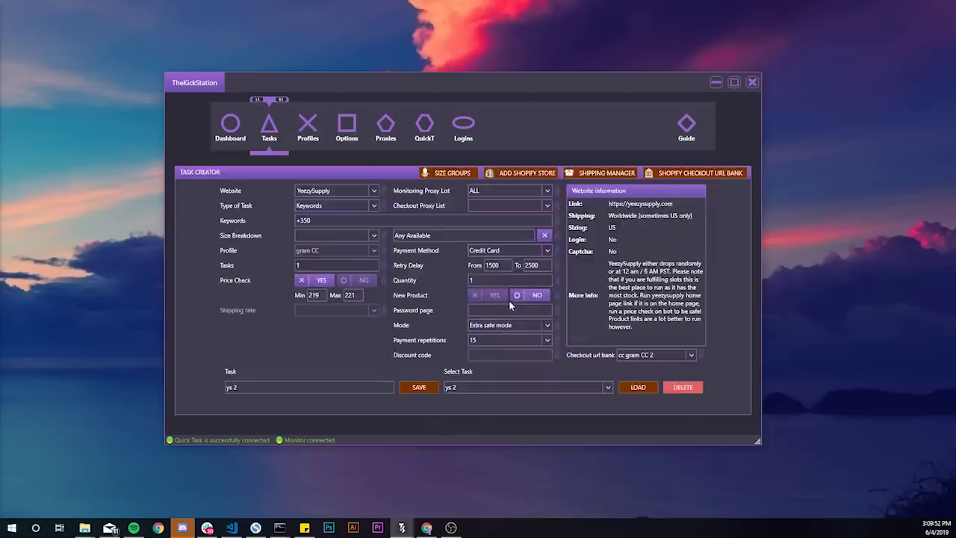
{"action": "left_click", "coordinate": [652, 391]}
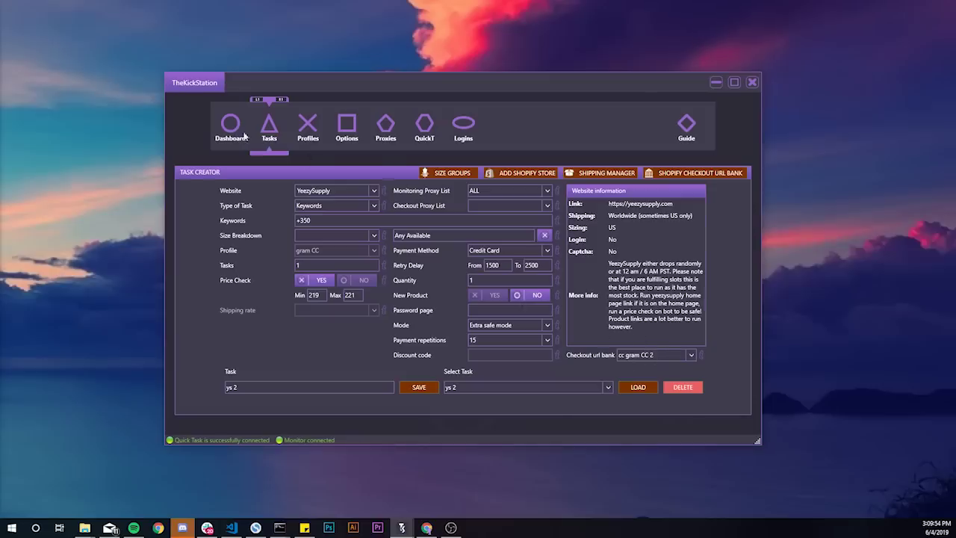
Open task ys 3 to verify its URL bank, then select tasks ys 6–ys 10.
{"action": "right_click", "coordinate": [428, 272]}
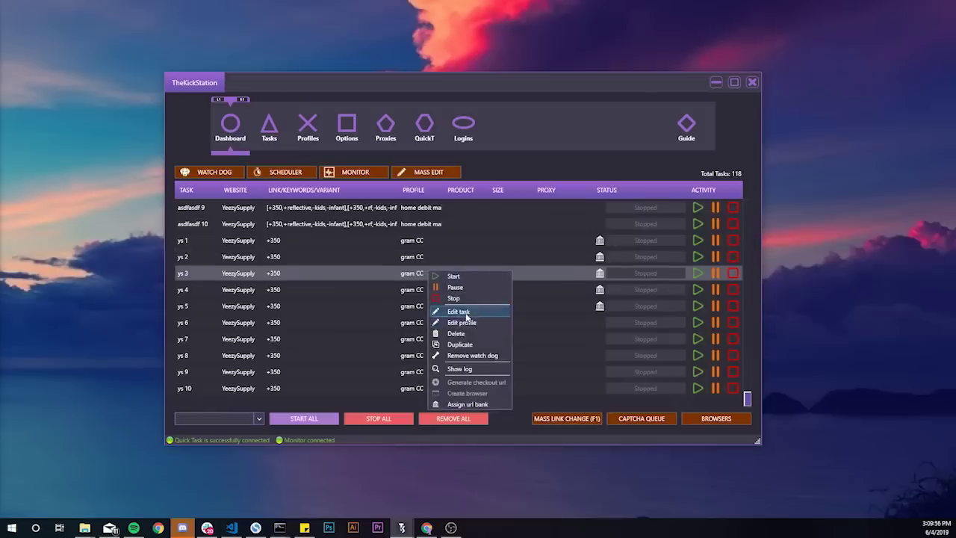
{"action": "left_click", "coordinate": [469, 311]}
{"action": "left_click", "coordinate": [231, 128]}
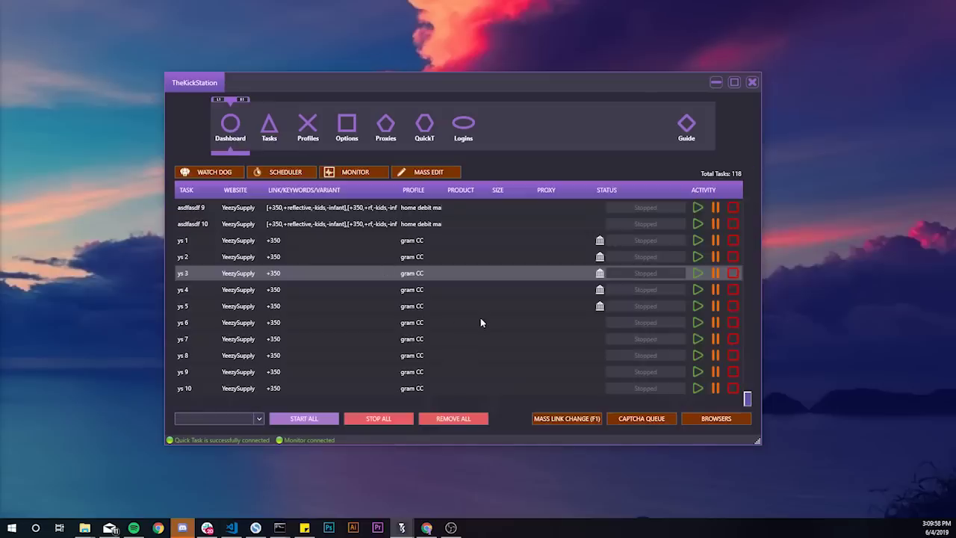
{"action": "left_click_drag", "start_coordinate": [474, 323], "coordinate": [467, 385]}
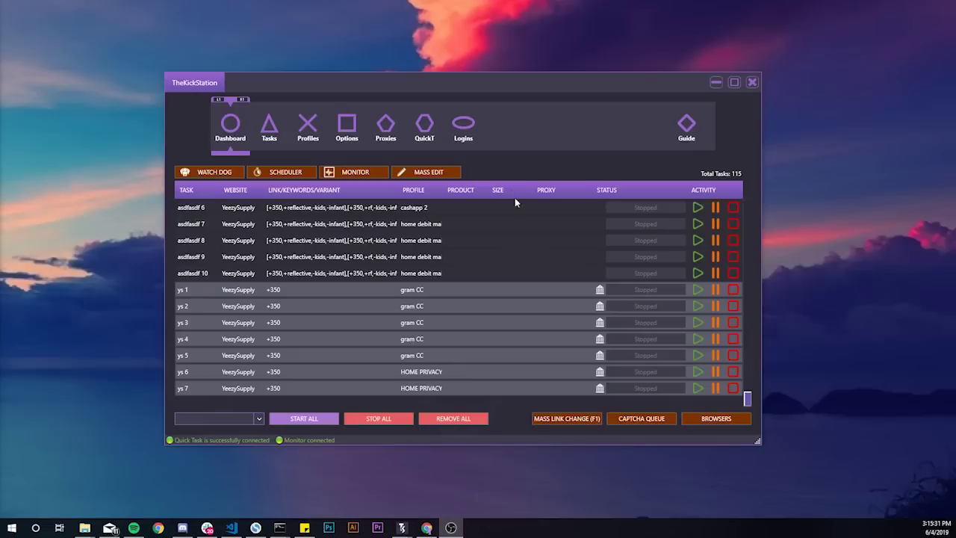
{"action": "left_click", "coordinate": [502, 389]}
{"action": "left_click_drag", "start_coordinate": [504, 292], "coordinate": [502, 393]}
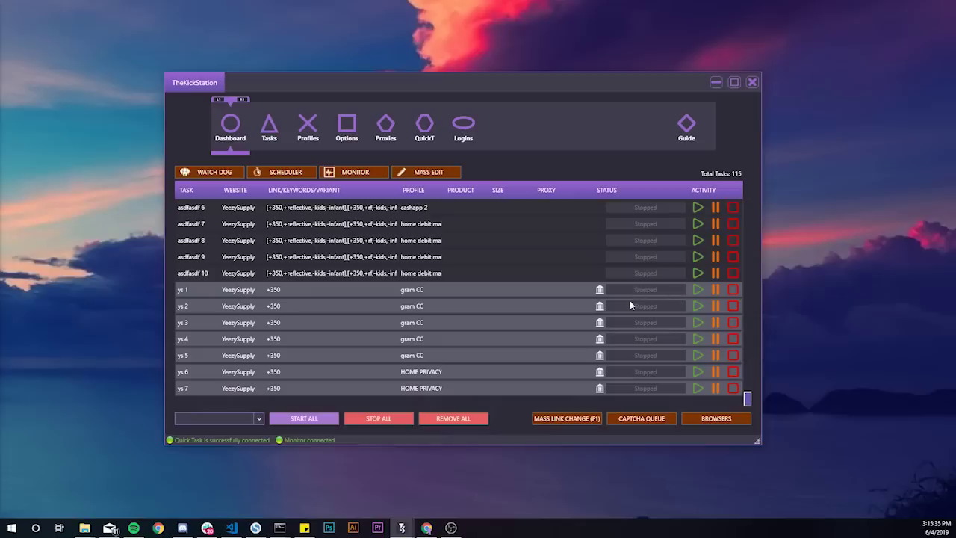
{"action": "left_click", "coordinate": [517, 290]}
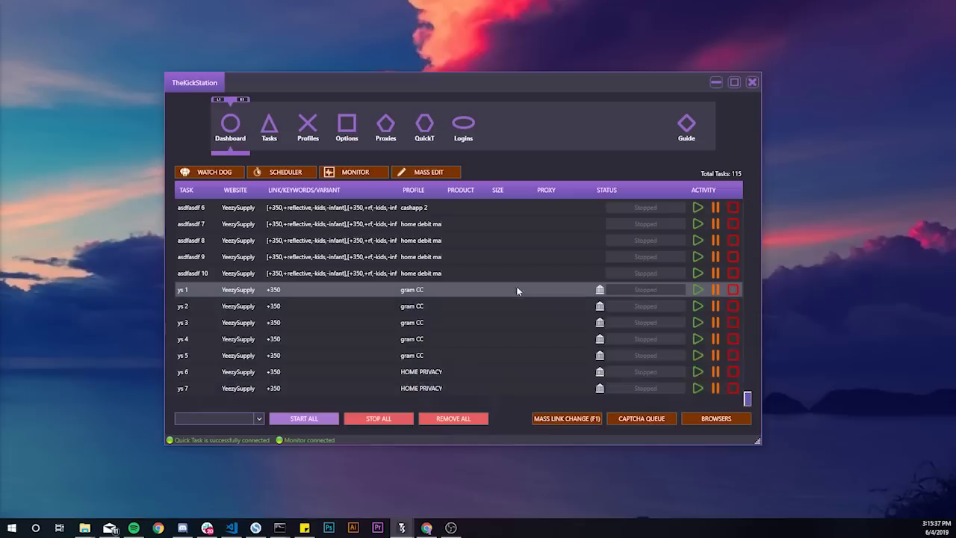
{"action": "left_click_drag", "start_coordinate": [514, 386], "coordinate": [516, 296]}
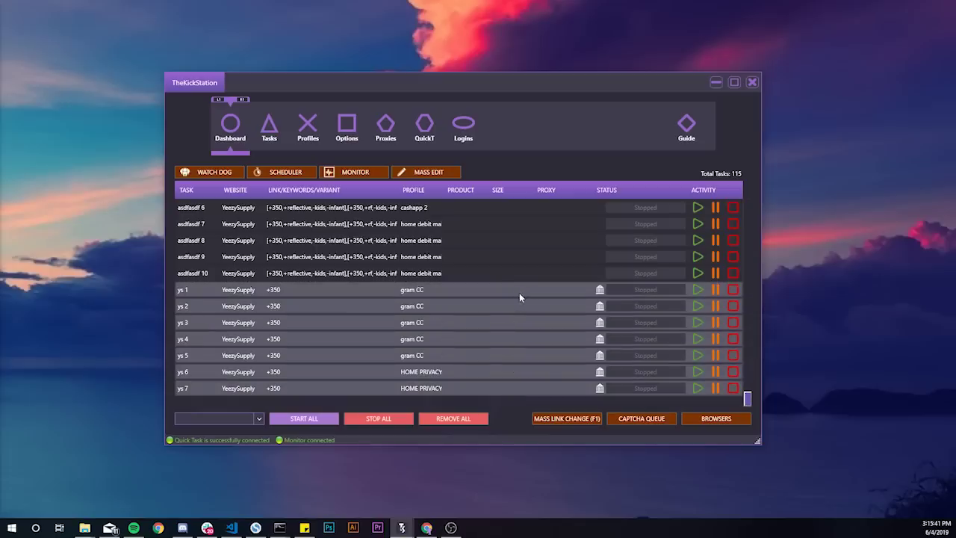
{"action": "left_click", "coordinate": [516, 292]}
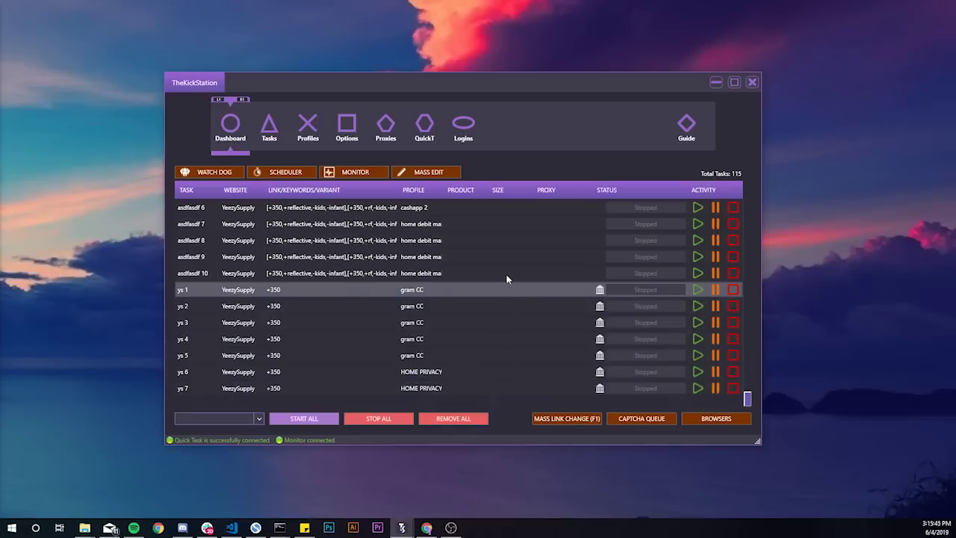
{"action": "right_click", "coordinate": [505, 273]}
{"action": "left_click", "coordinate": [440, 364]}
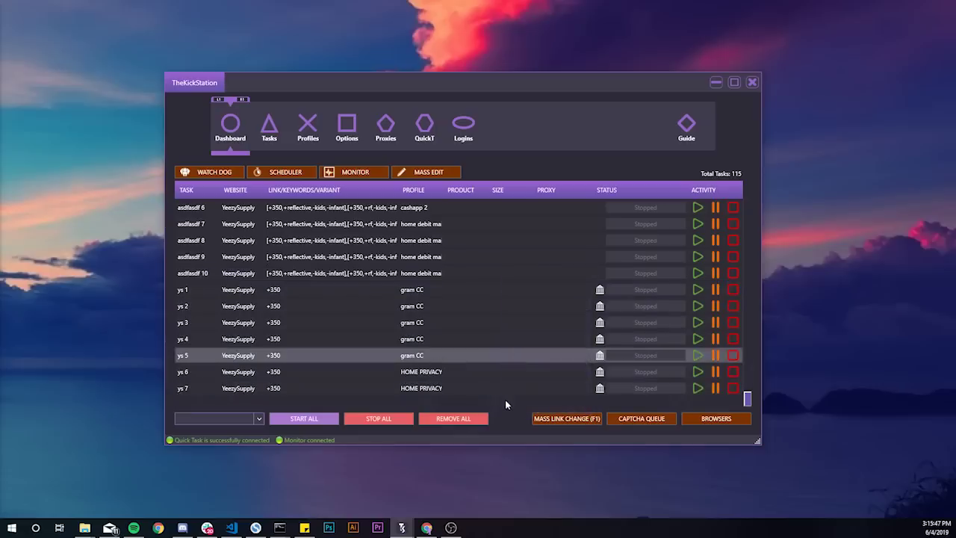
{"action": "left_click_drag", "start_coordinate": [505, 394], "coordinate": [490, 294]}
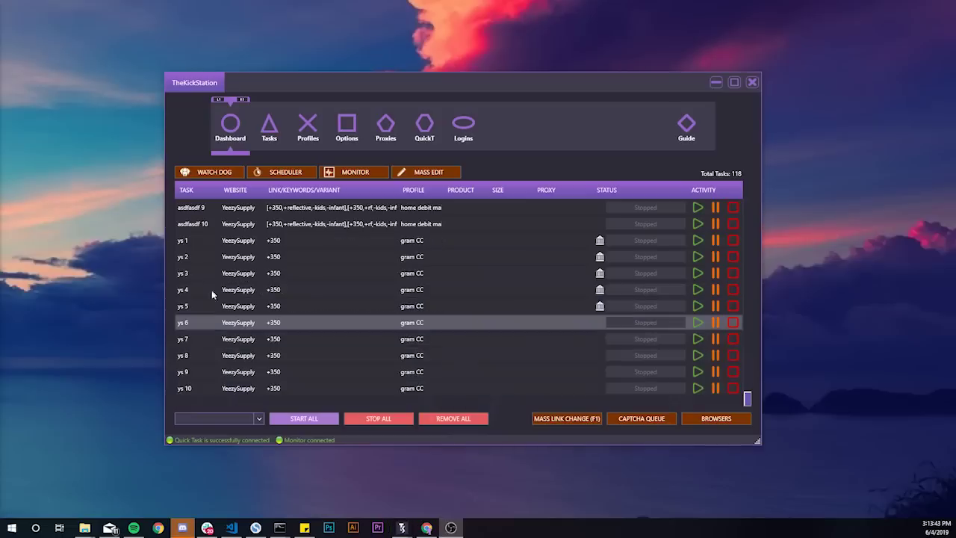
Assign a checkout URL bank to task ys 6.
{"action": "left_click", "coordinate": [478, 337]}
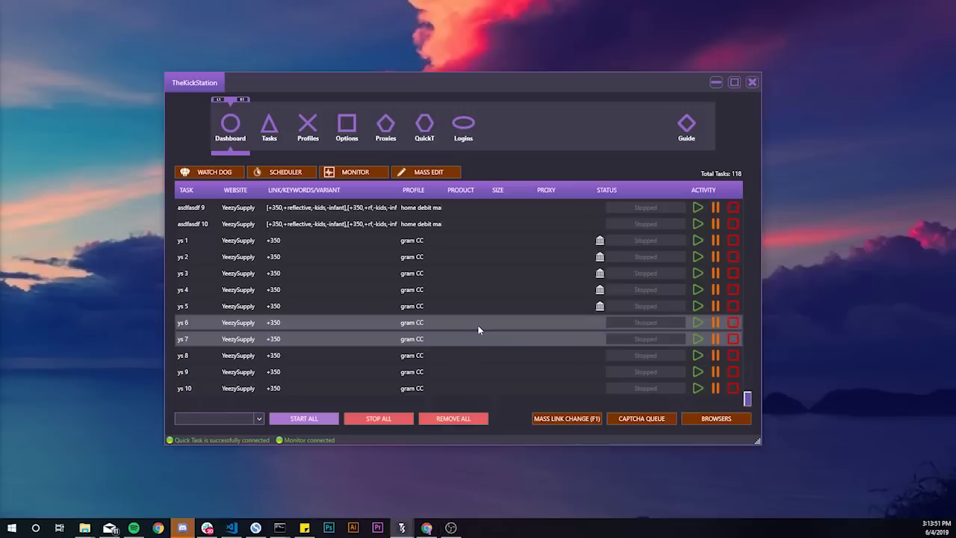
{"action": "left_click", "coordinate": [479, 328]}
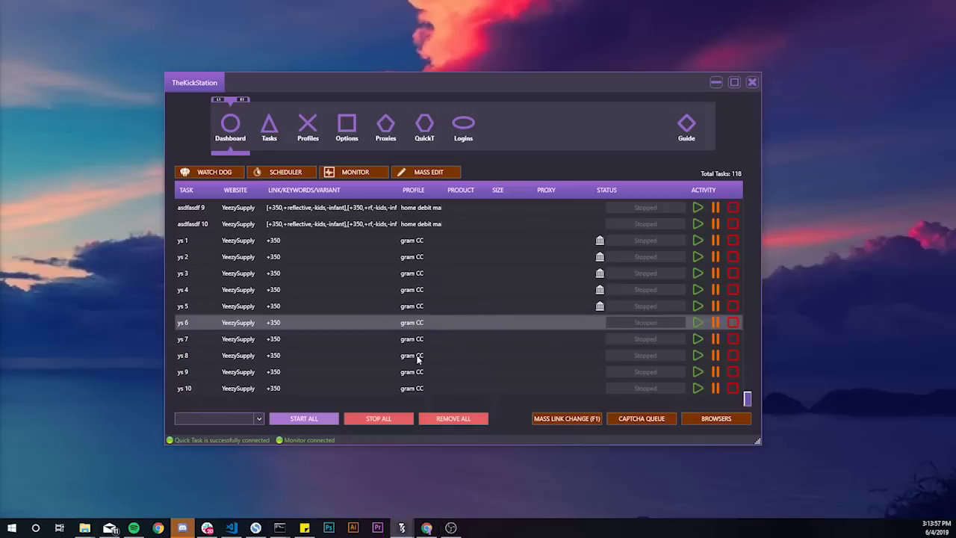
{"action": "left_click_drag", "start_coordinate": [433, 386], "coordinate": [437, 326]}
{"action": "left_click", "coordinate": [450, 326]}
{"action": "left_click_drag", "start_coordinate": [463, 384], "coordinate": [464, 326]}
{"action": "left_click", "coordinate": [465, 327]}
{"action": "right_click", "coordinate": [484, 323]}
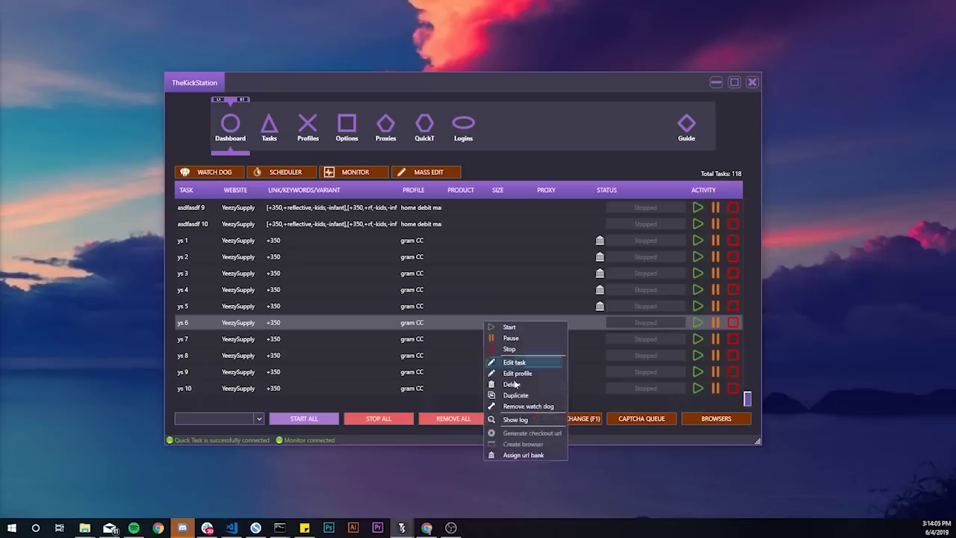
{"action": "left_click", "coordinate": [530, 455]}
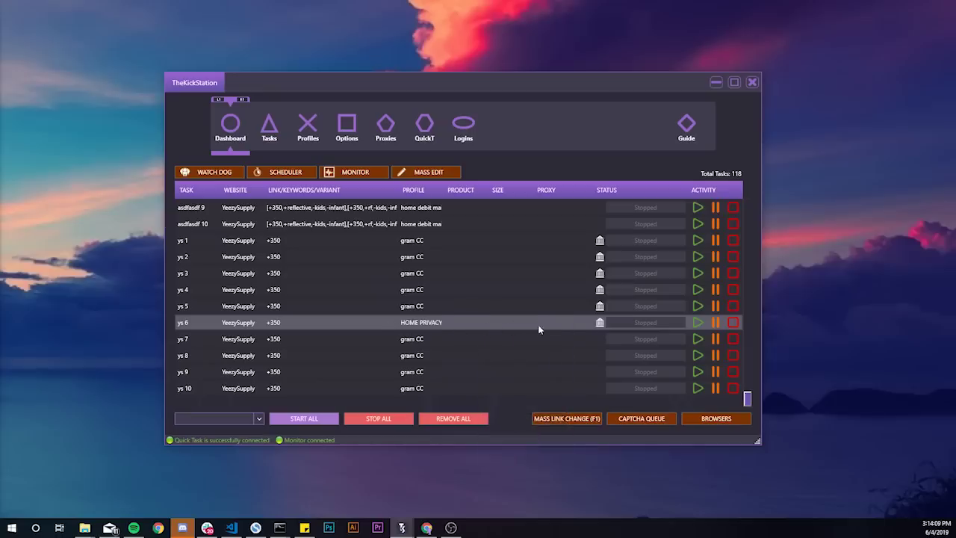
Assign a checkout URL bank to task ys 7, then select ys 1–ys 10.
{"action": "right_click", "coordinate": [488, 323]}
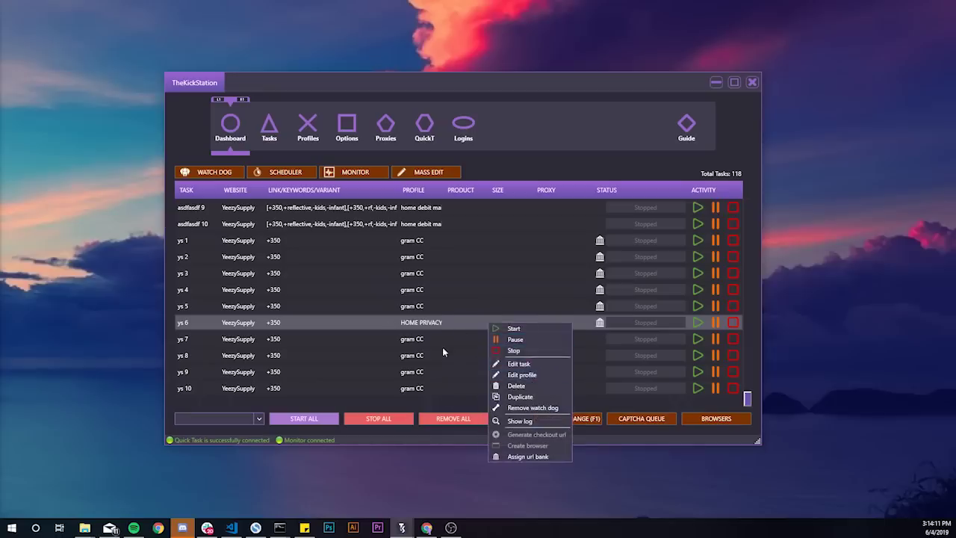
{"action": "left_click", "coordinate": [448, 306]}
{"action": "left_click_drag", "start_coordinate": [448, 306], "coordinate": [453, 246]}
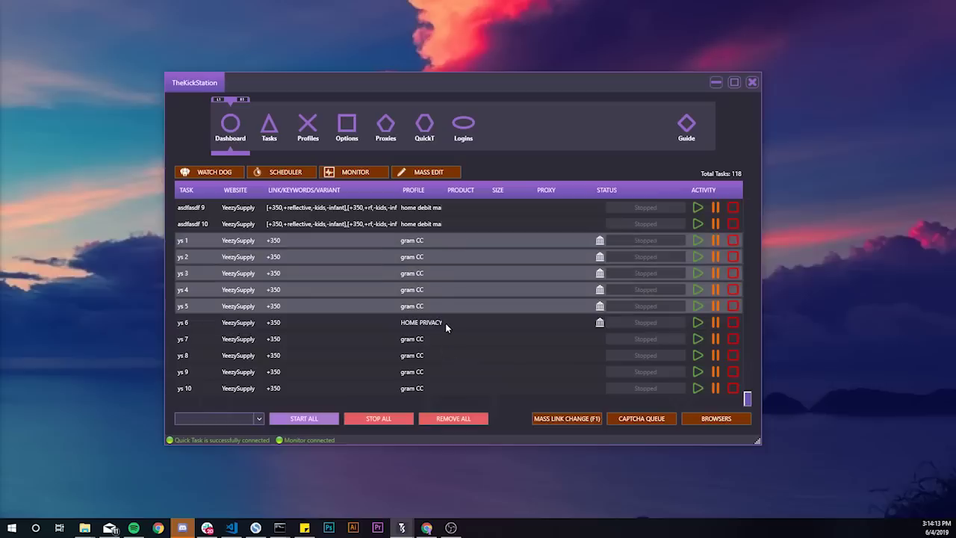
{"action": "left_click_drag", "start_coordinate": [445, 323], "coordinate": [450, 340]}
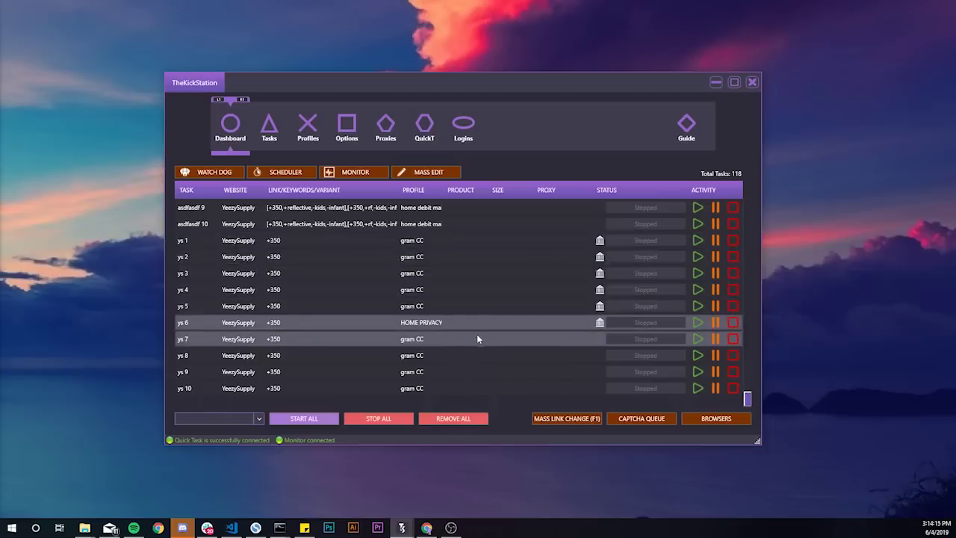
{"action": "right_click", "coordinate": [478, 340]}
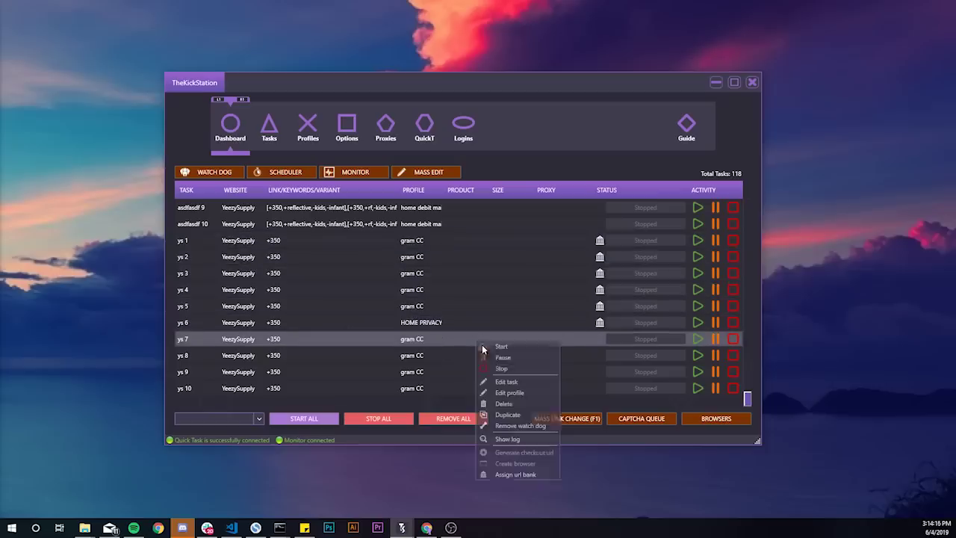
{"action": "left_click", "coordinate": [508, 474]}
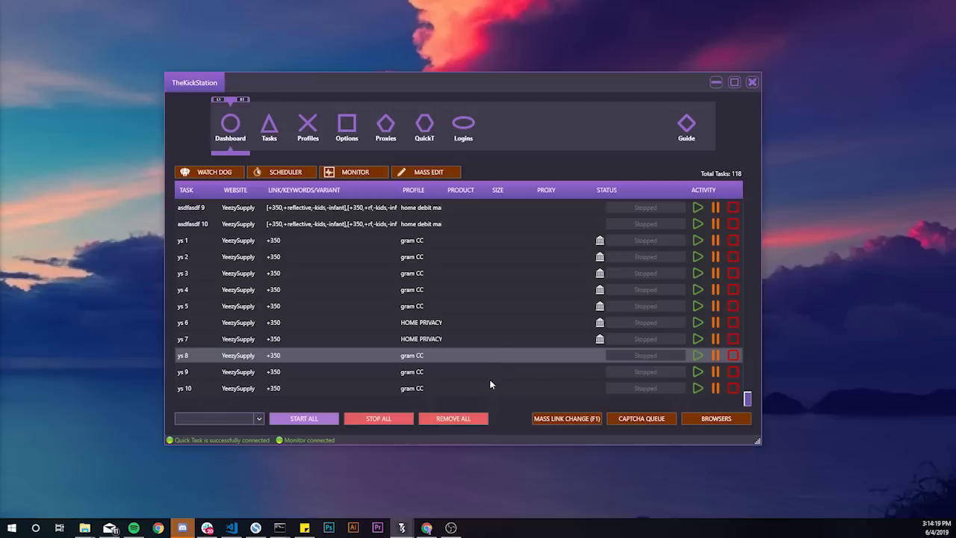
{"action": "left_click_drag", "start_coordinate": [481, 247], "coordinate": [483, 390]}
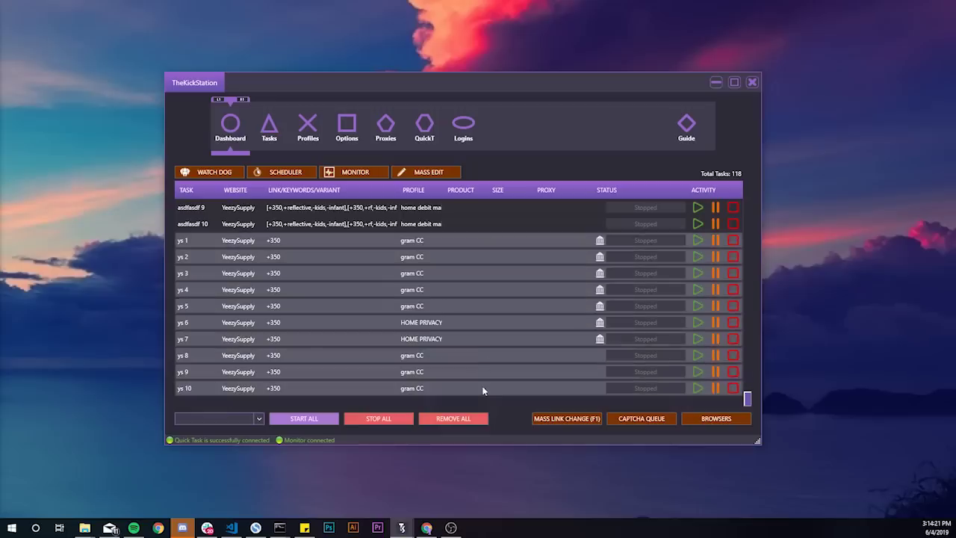
Select and review tasks ys 1 through ys 10 on the dashboard.
{"action": "left_click", "coordinate": [483, 390]}
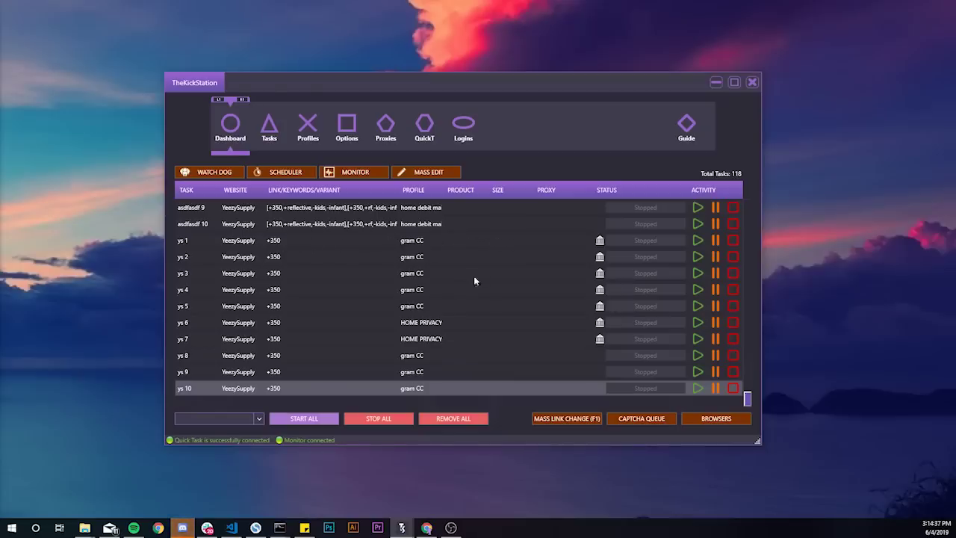
{"action": "left_click", "coordinate": [510, 240]}
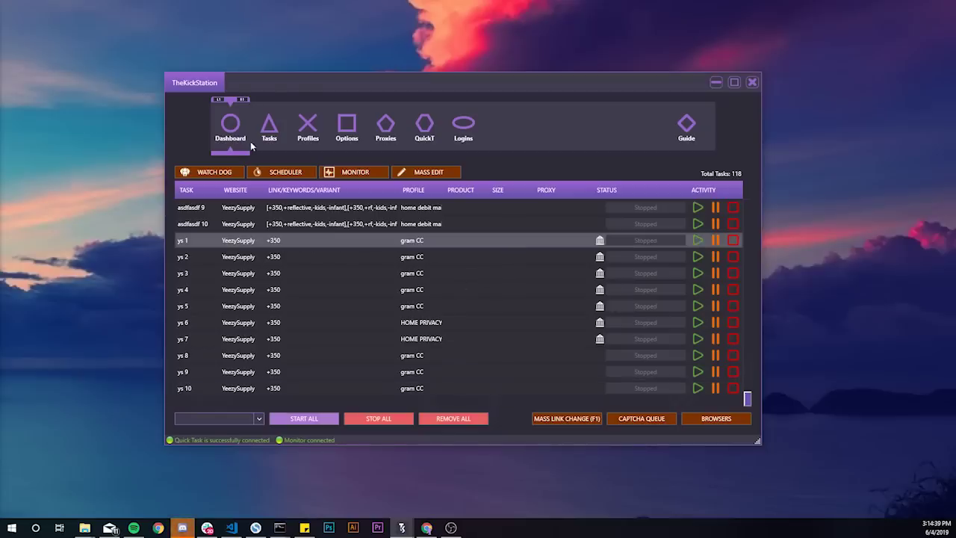
{"action": "left_click", "coordinate": [510, 306], "text": "shift"}
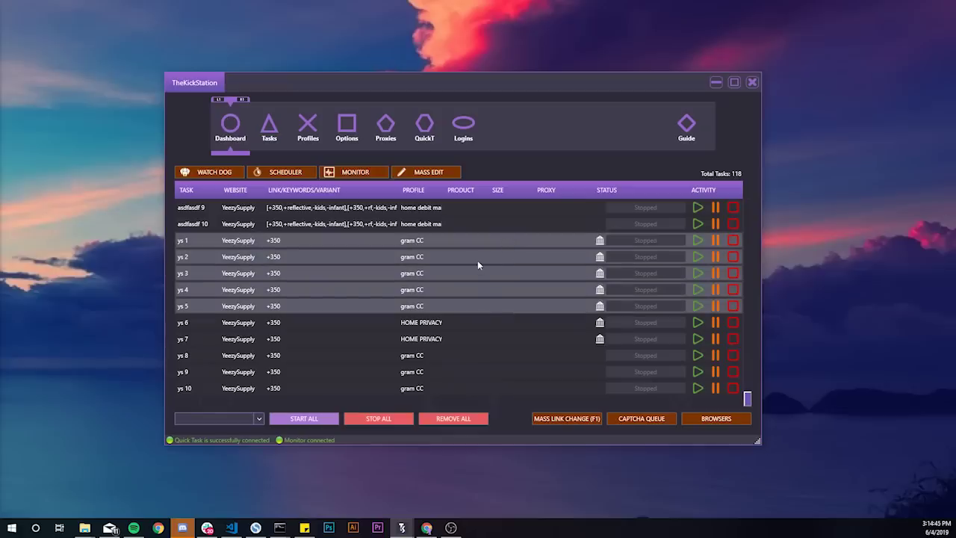
{"action": "left_click_drag", "start_coordinate": [496, 387], "coordinate": [485, 245]}
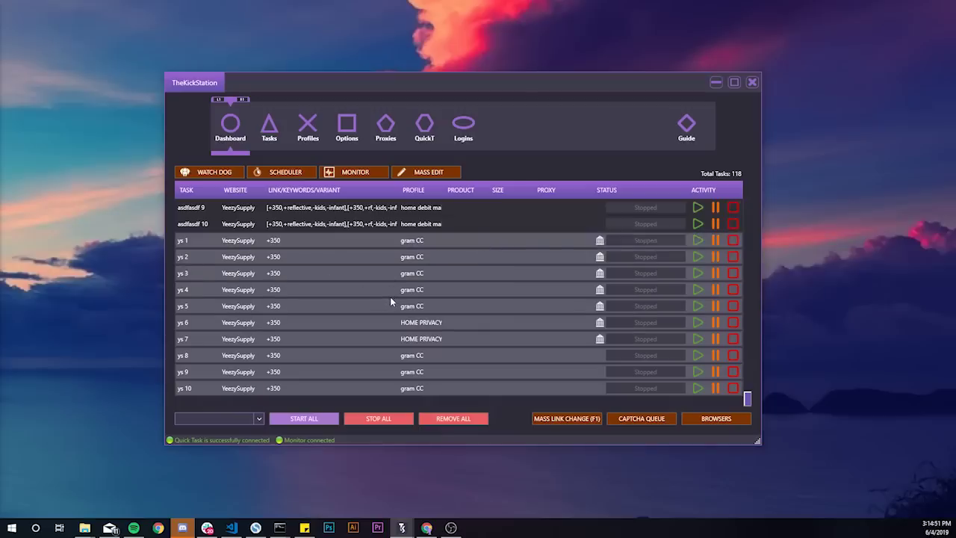
{"action": "left_click", "coordinate": [467, 388]}
{"action": "left_click_drag", "start_coordinate": [469, 242], "coordinate": [478, 381]}
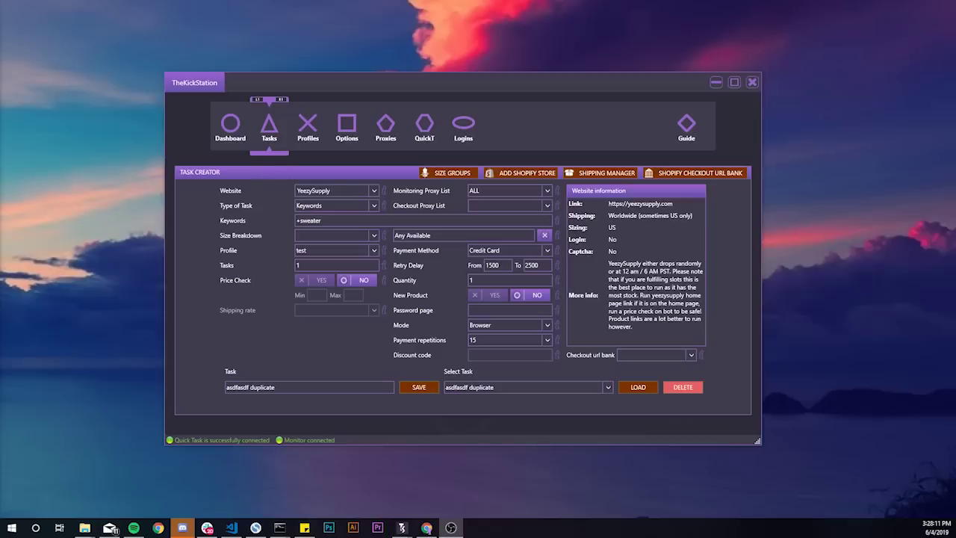
{"action": "left_click", "coordinate": [293, 221]}
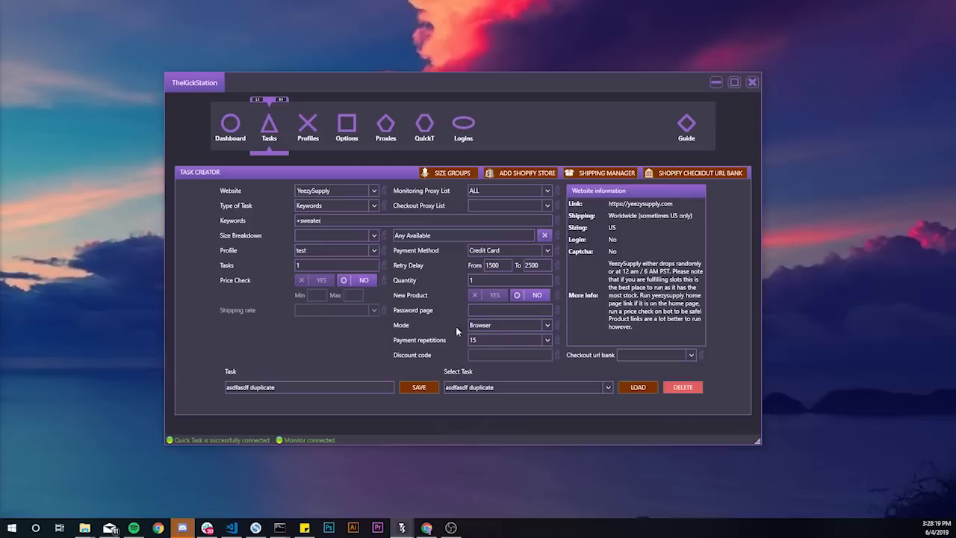
{"action": "left_click", "coordinate": [487, 327]}
{"action": "left_click", "coordinate": [488, 380]}
{"action": "left_click", "coordinate": [639, 357]}
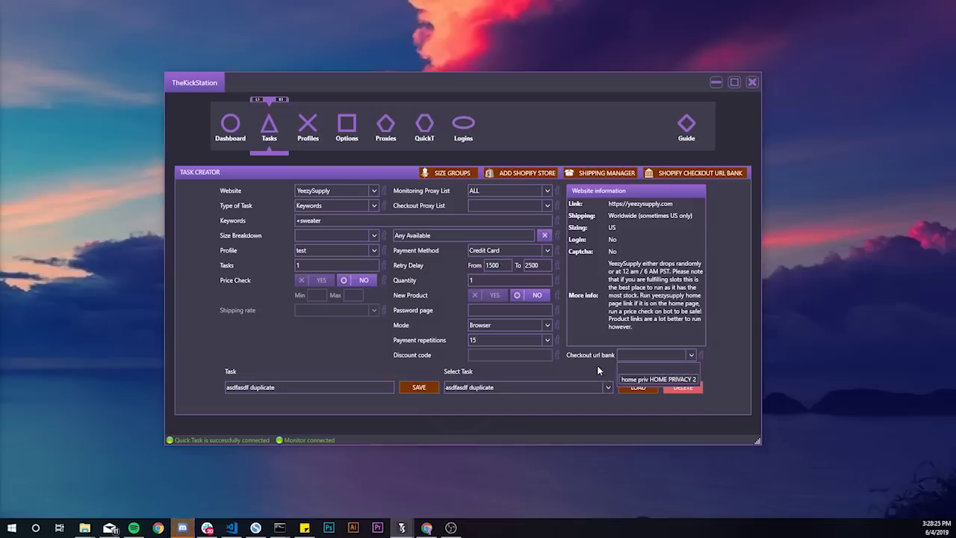
{"action": "left_click", "coordinate": [619, 355]}
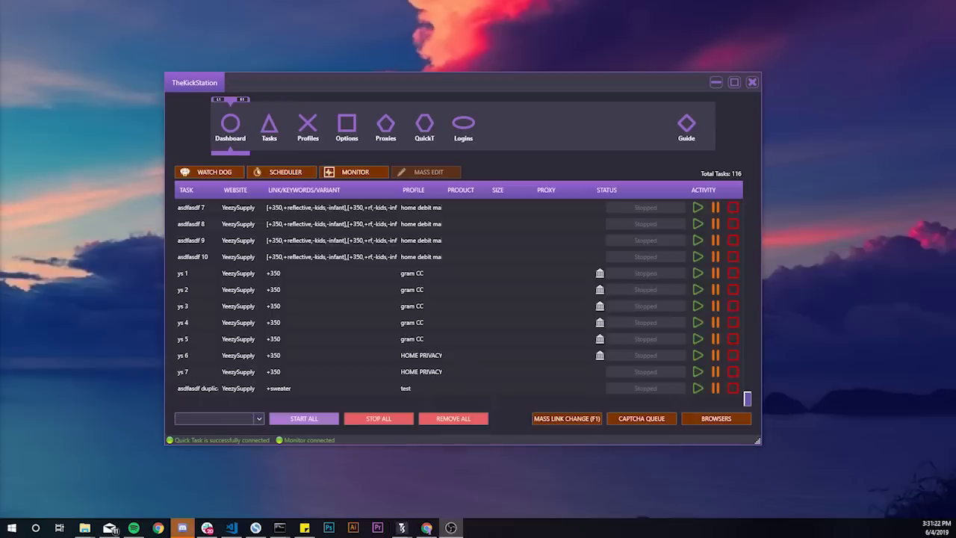
Select the asdfasdf duplicate +sweater task and start it.
{"action": "left_click", "coordinate": [340, 392]}
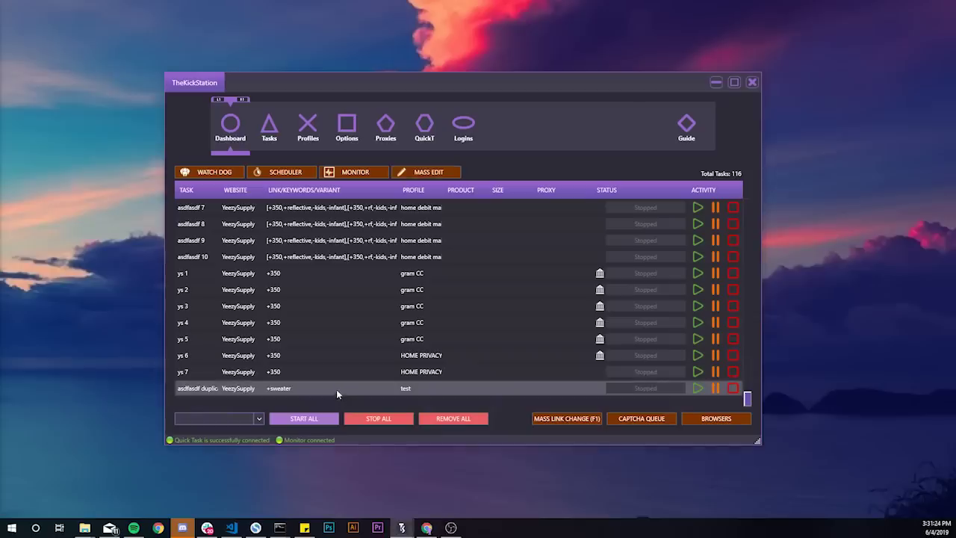
{"action": "left_click", "coordinate": [698, 388]}
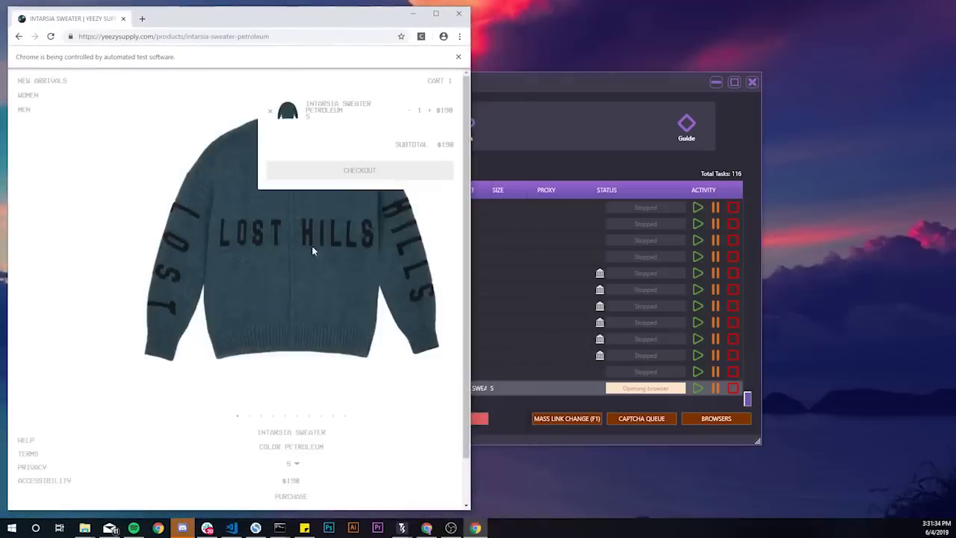
Check out the size S Intarsia Sweater from the cart popup.
{"action": "left_click", "coordinate": [349, 177]}
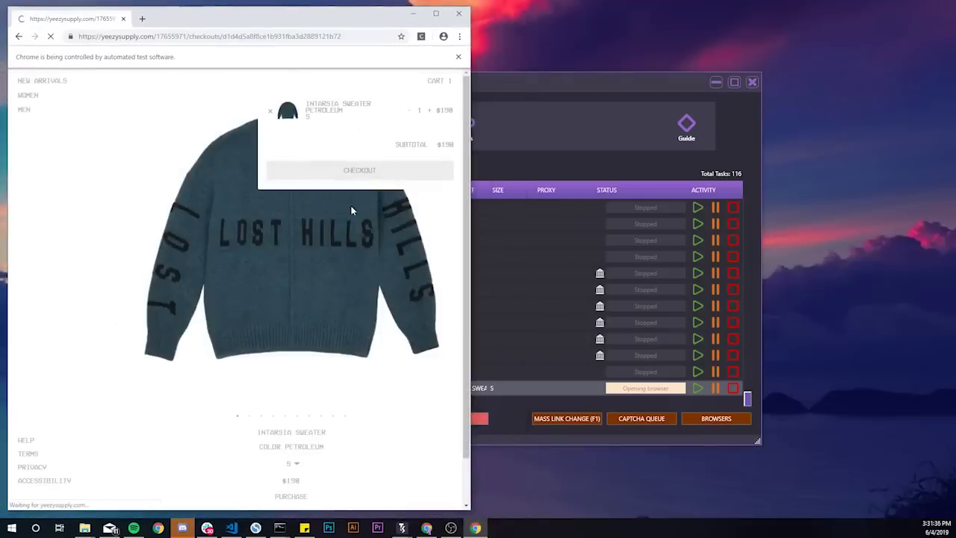